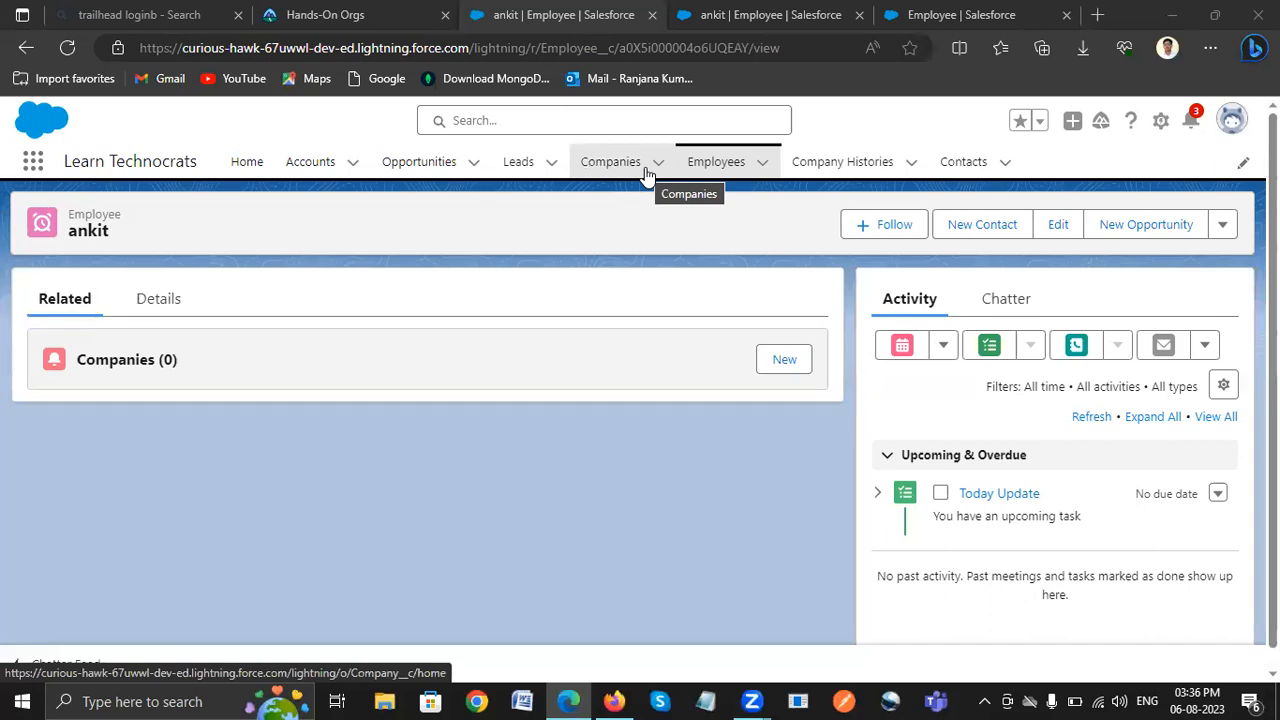
# Step: View the first employee record's details, and open the Employee object's setup in Object Manager by searching for "emp"
pyautogui.click(697, 166)
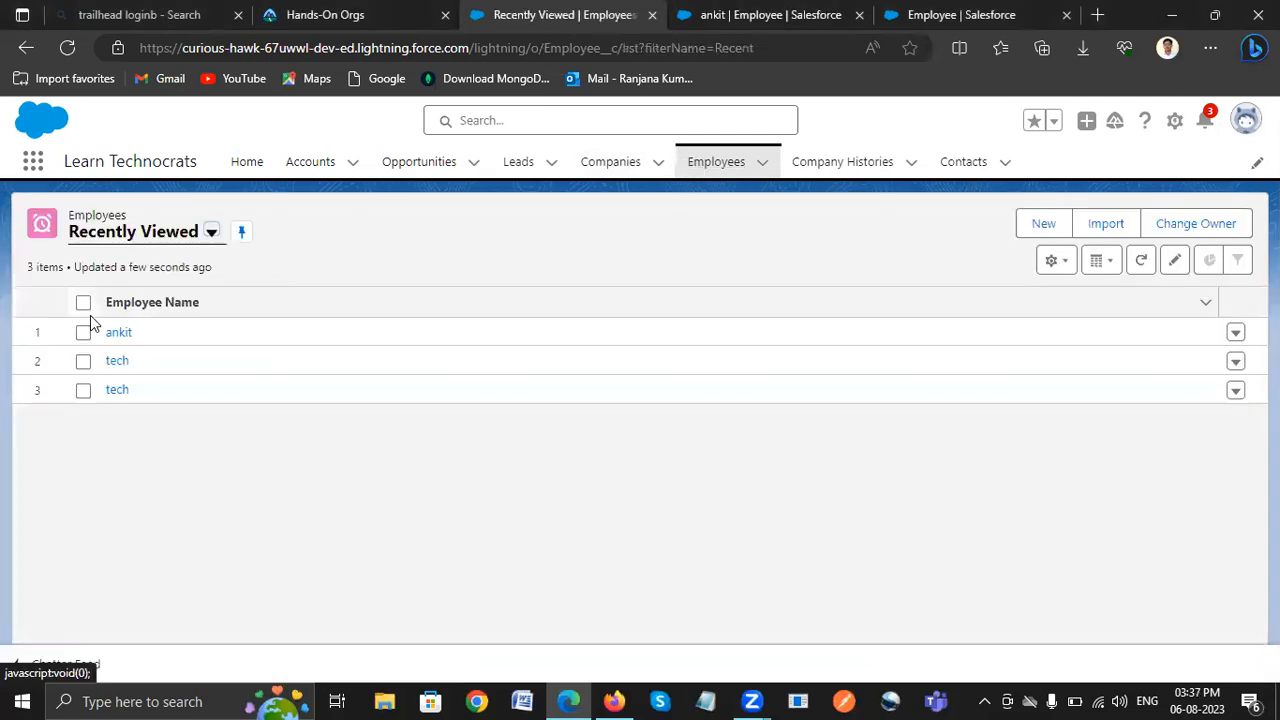
pyautogui.click(114, 334)
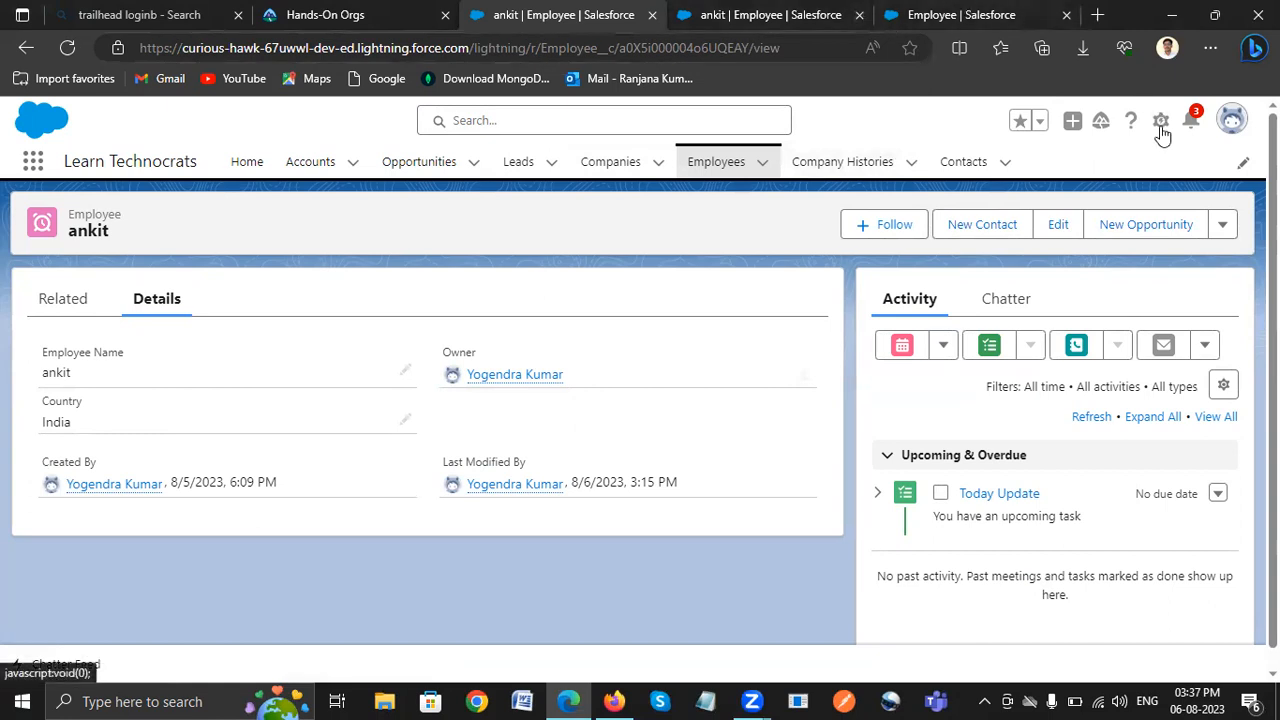
pyautogui.click(983, 12)
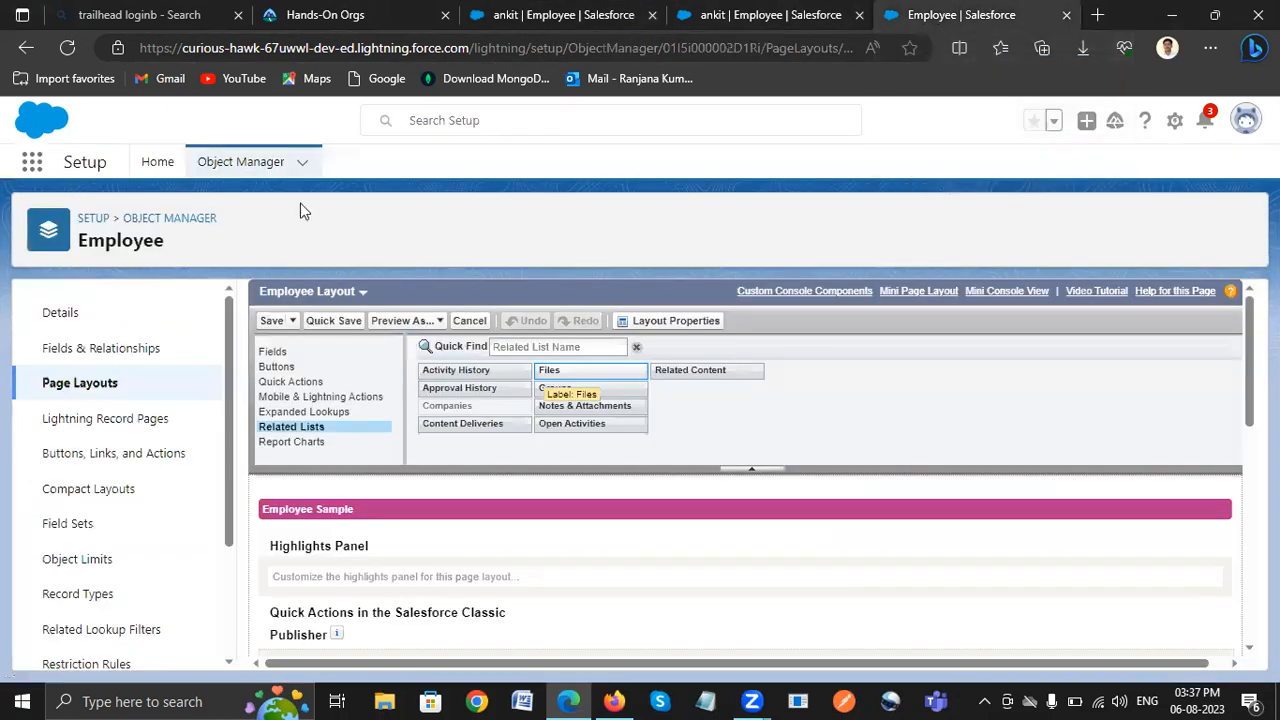
pyautogui.click(232, 165)
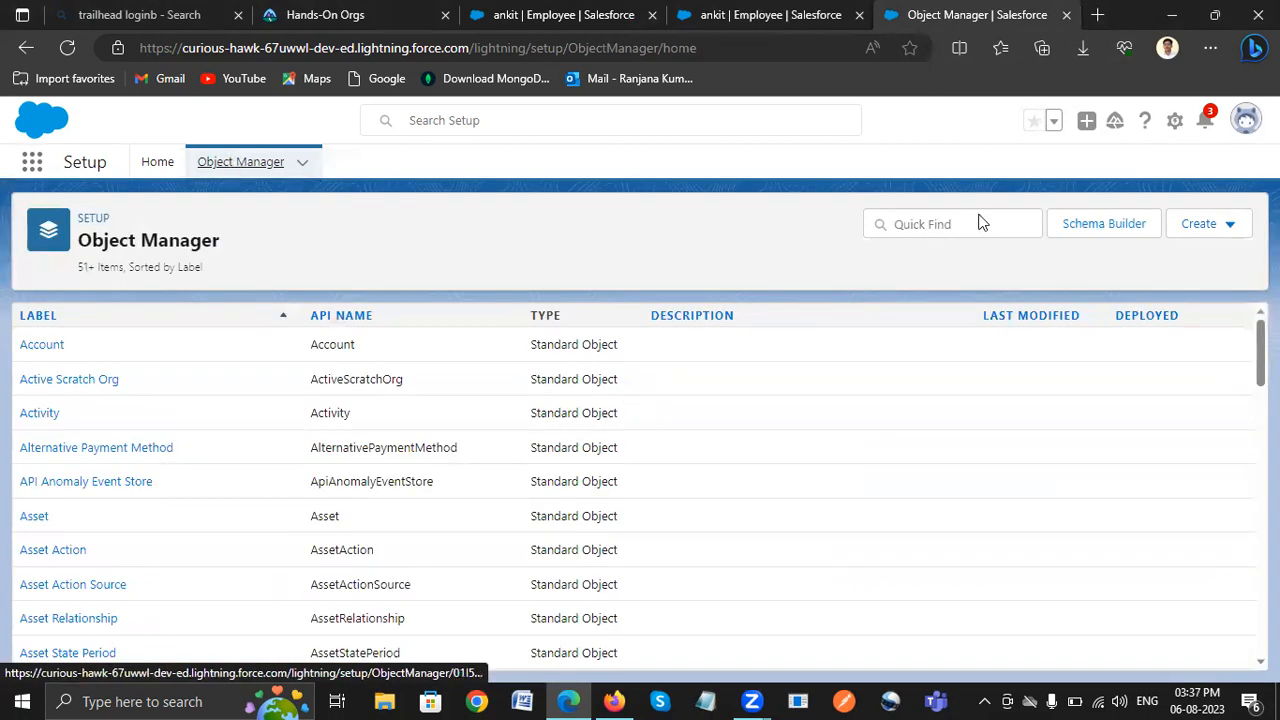
pyautogui.click(971, 231)
pyautogui.write('emp')
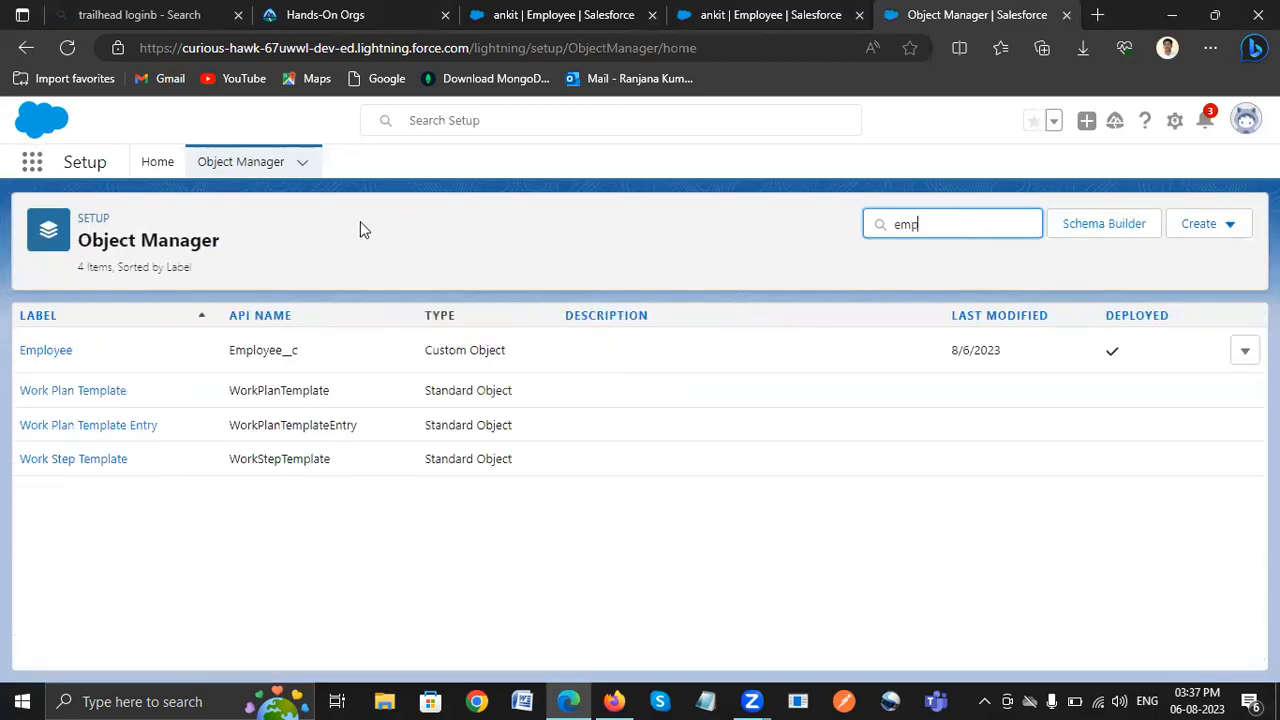
pyautogui.click(45, 352)
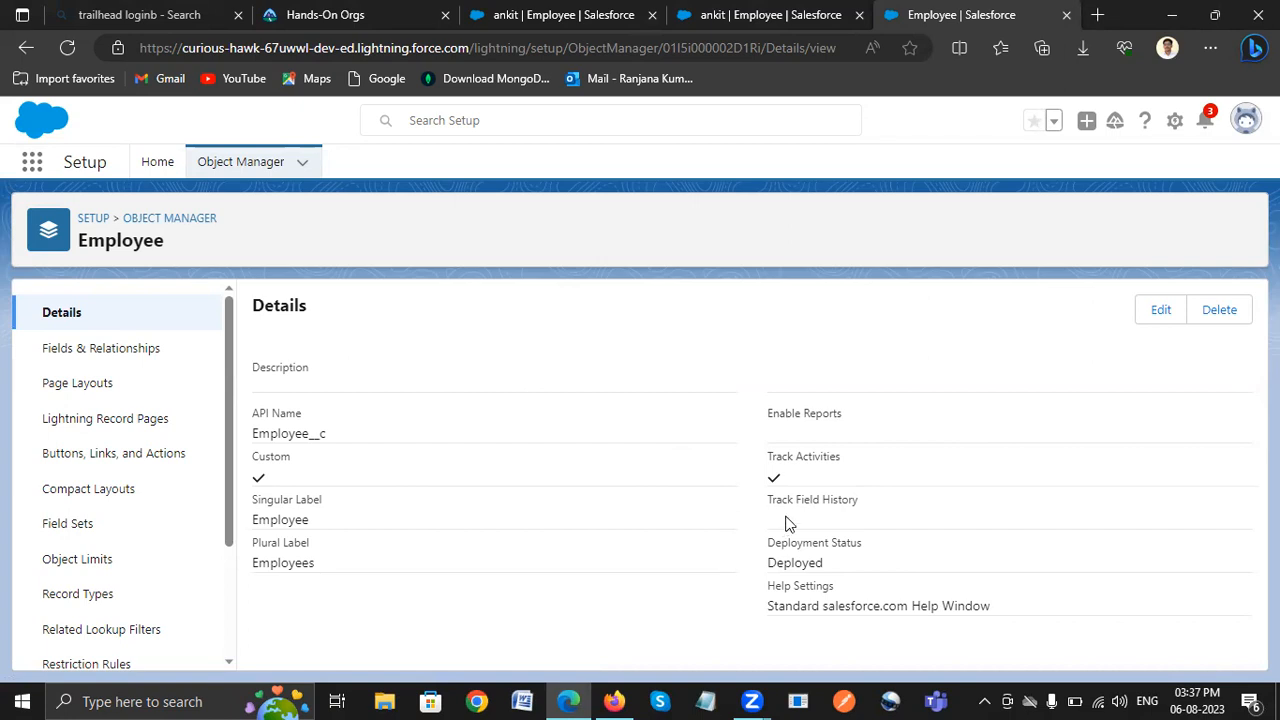
# Step: Enable Track Field History in the Employee object's definition and save it
pyautogui.click(1159, 314)
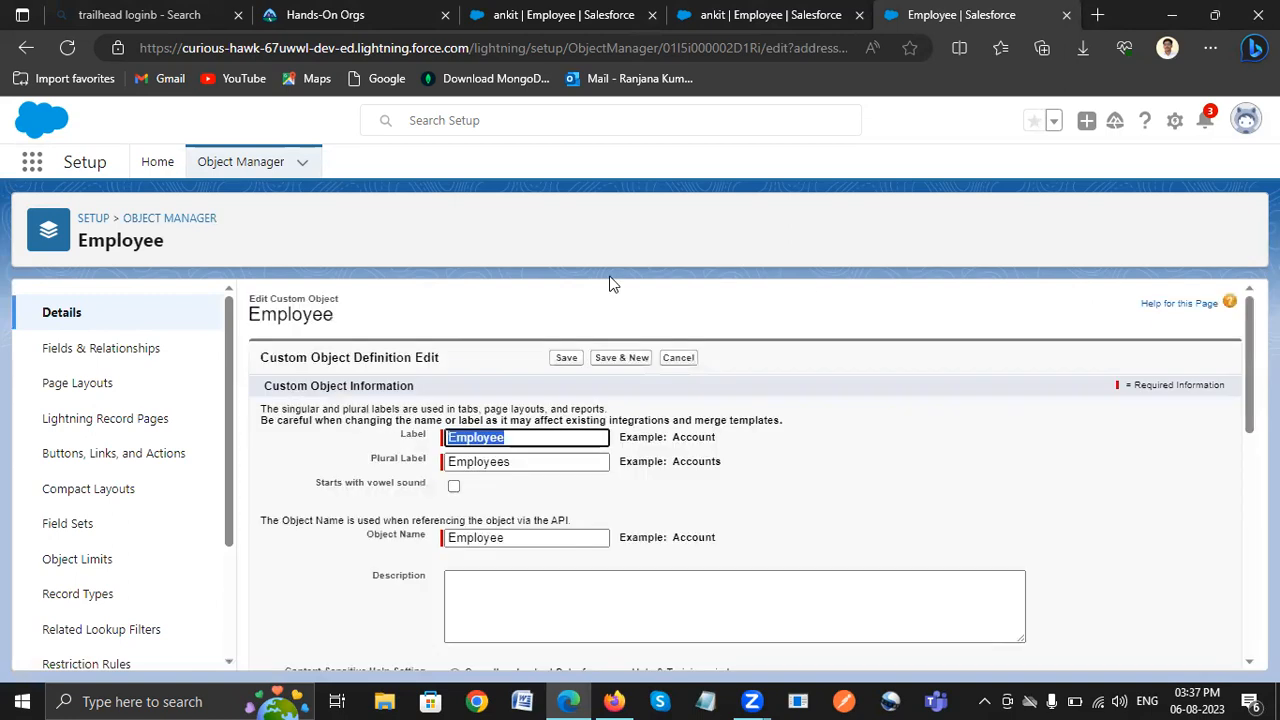
pyautogui.scroll(-3, 570, 495)
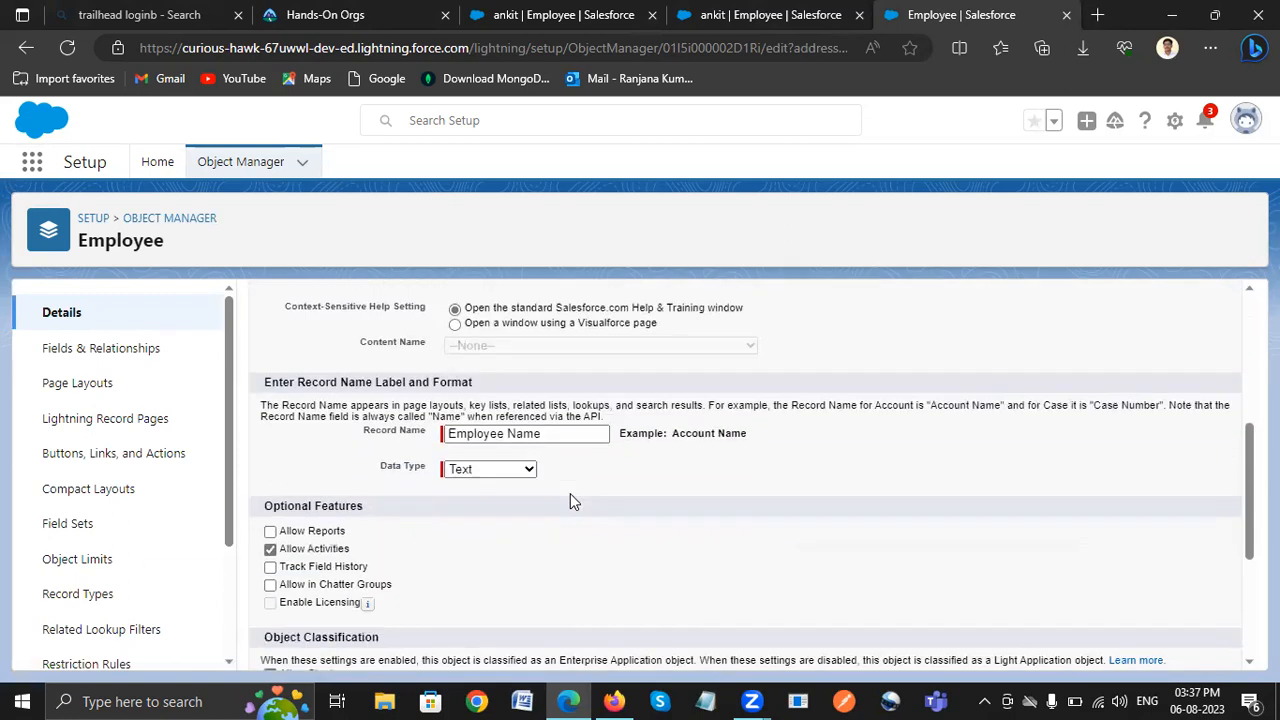
pyautogui.click(270, 567)
pyautogui.scroll(6, 778, 548)
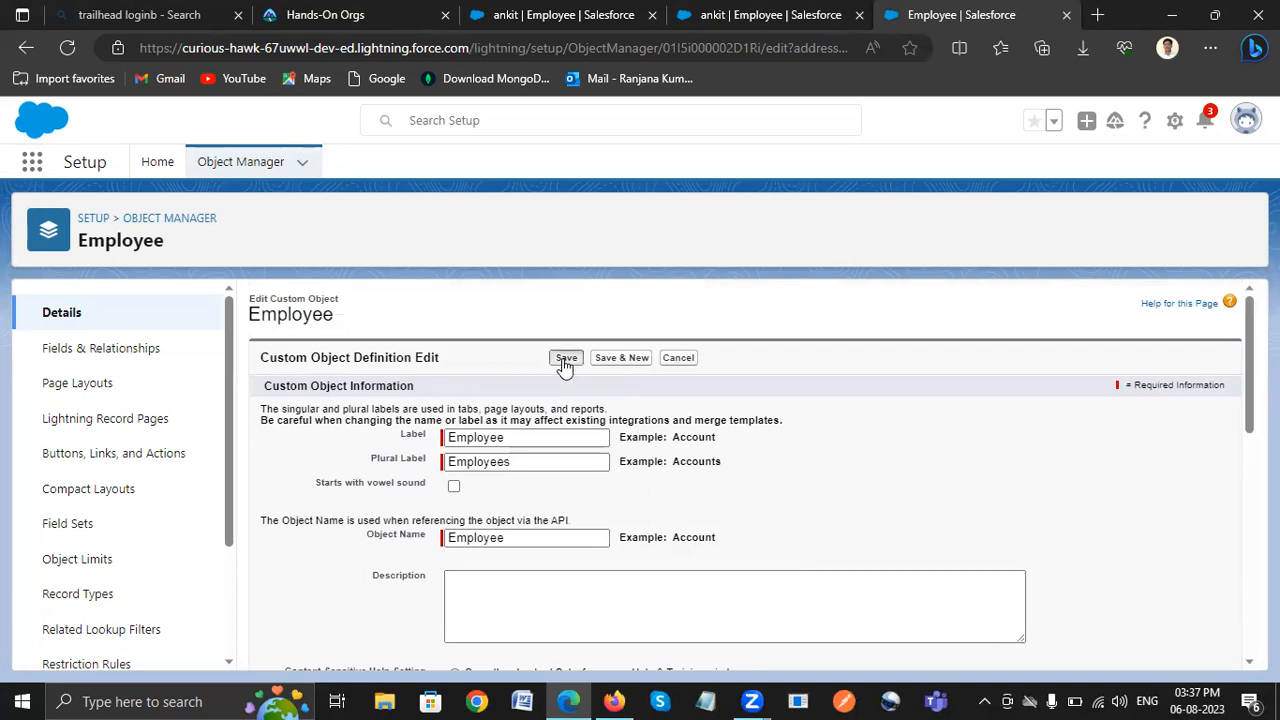
pyautogui.click(564, 358)
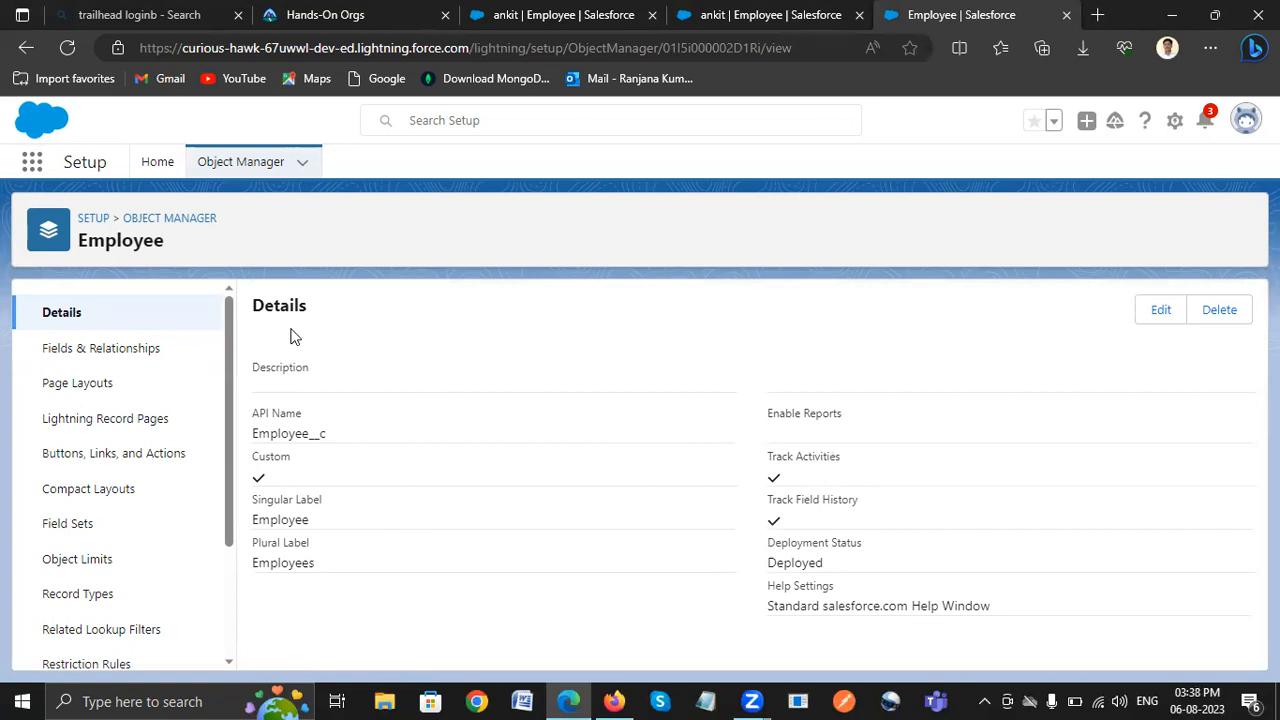
# Step: Set history tracking for the Country and Employee Name fields of the Employee object and save
pyautogui.click(115, 353)
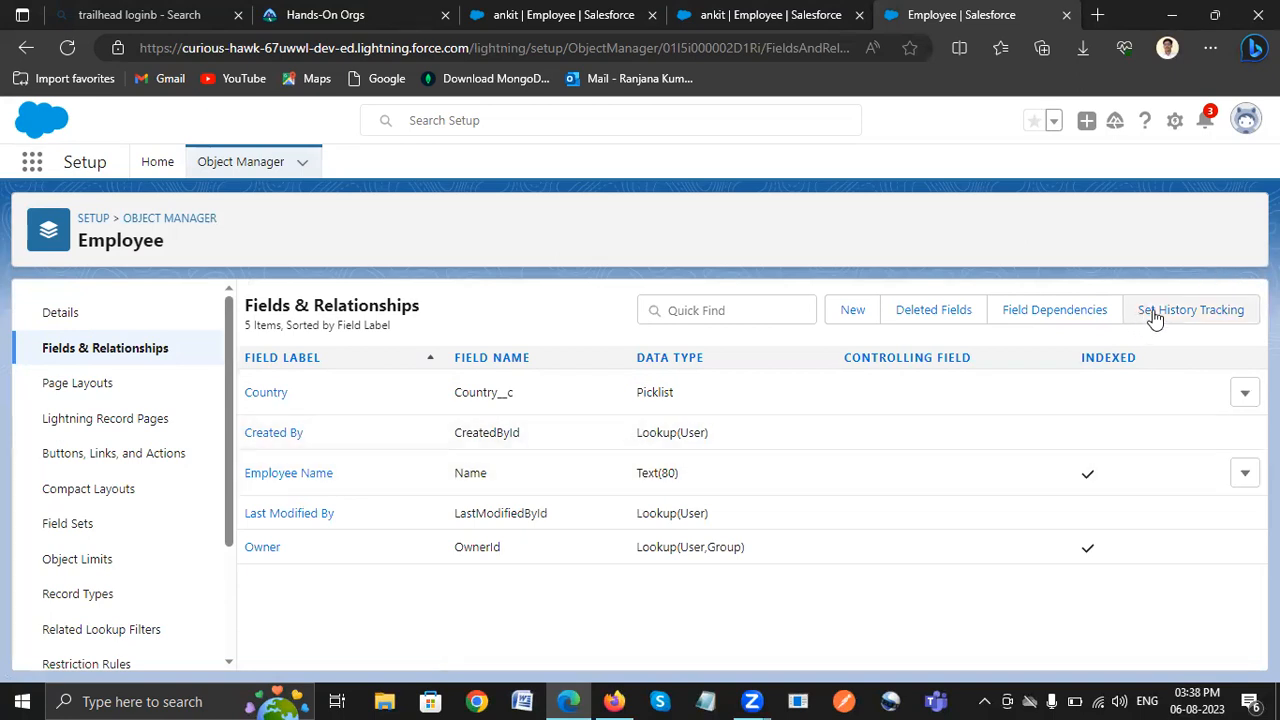
pyautogui.click(1236, 311)
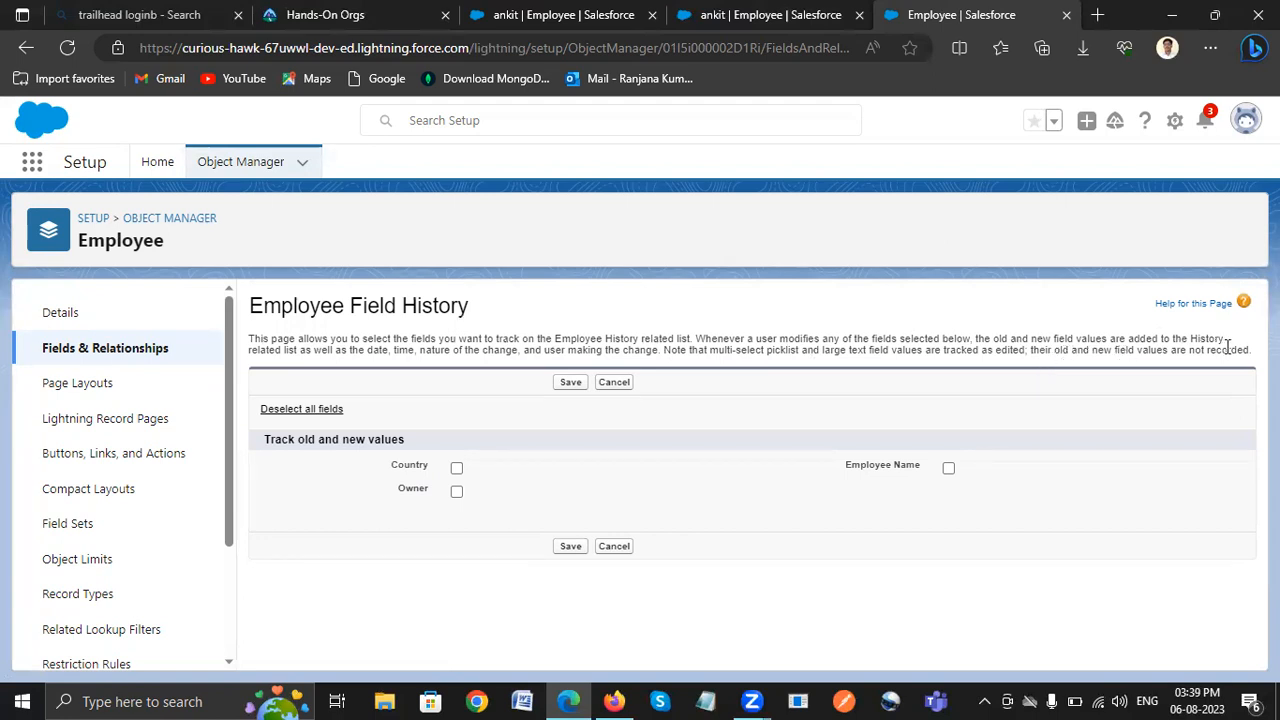
pyautogui.click(457, 470)
pyautogui.click(949, 470)
pyautogui.click(570, 386)
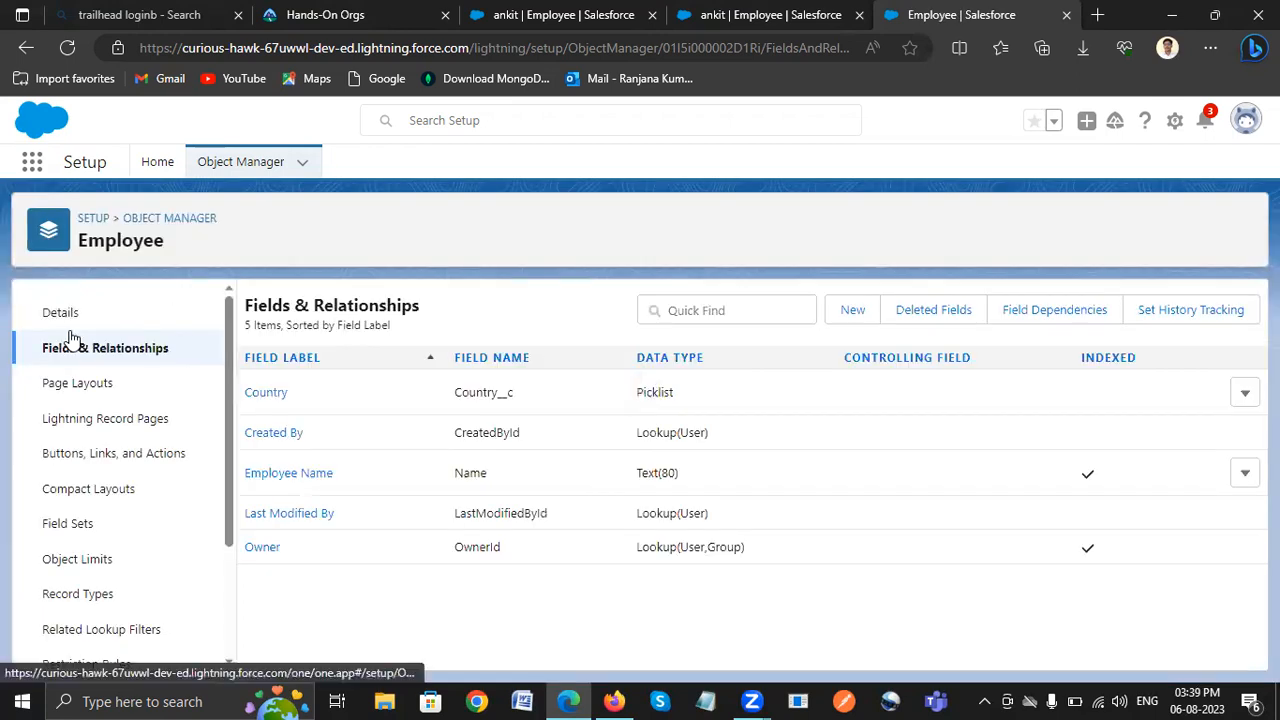
# Step: Make sure the Employee History related list is included in the Employee Layout page layout, and save the layout
pyautogui.click(78, 385)
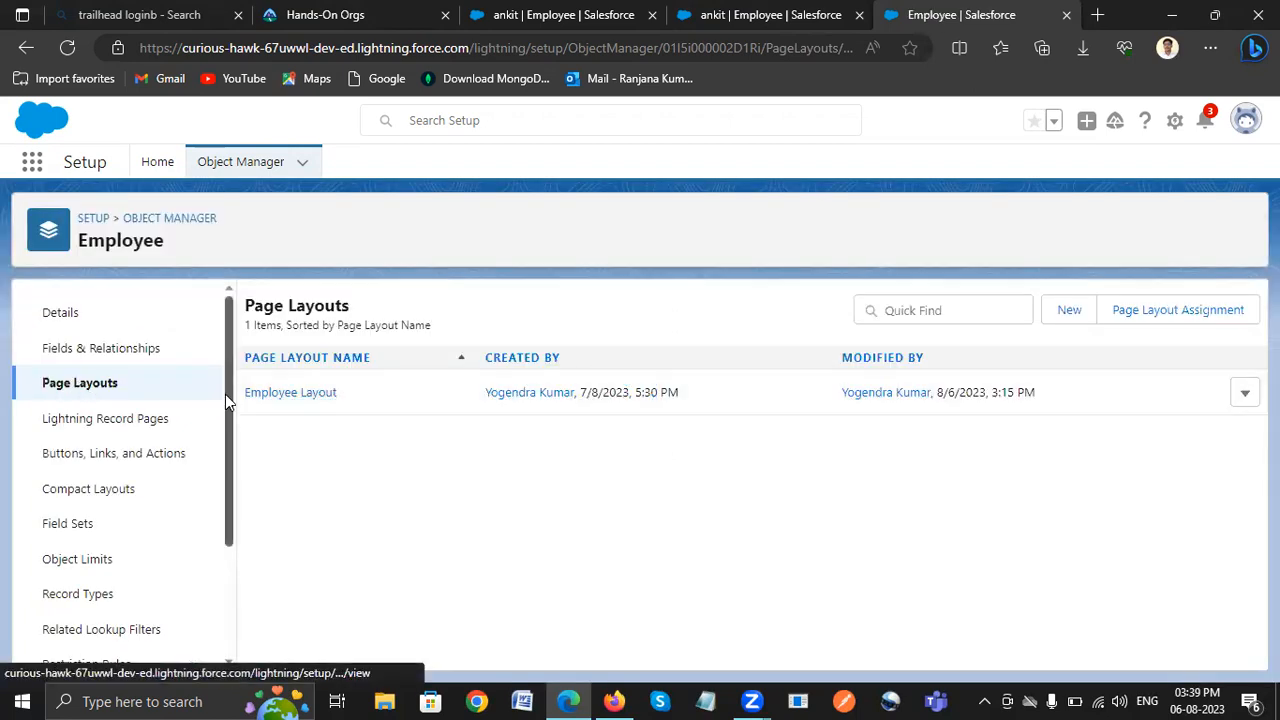
pyautogui.click(288, 395)
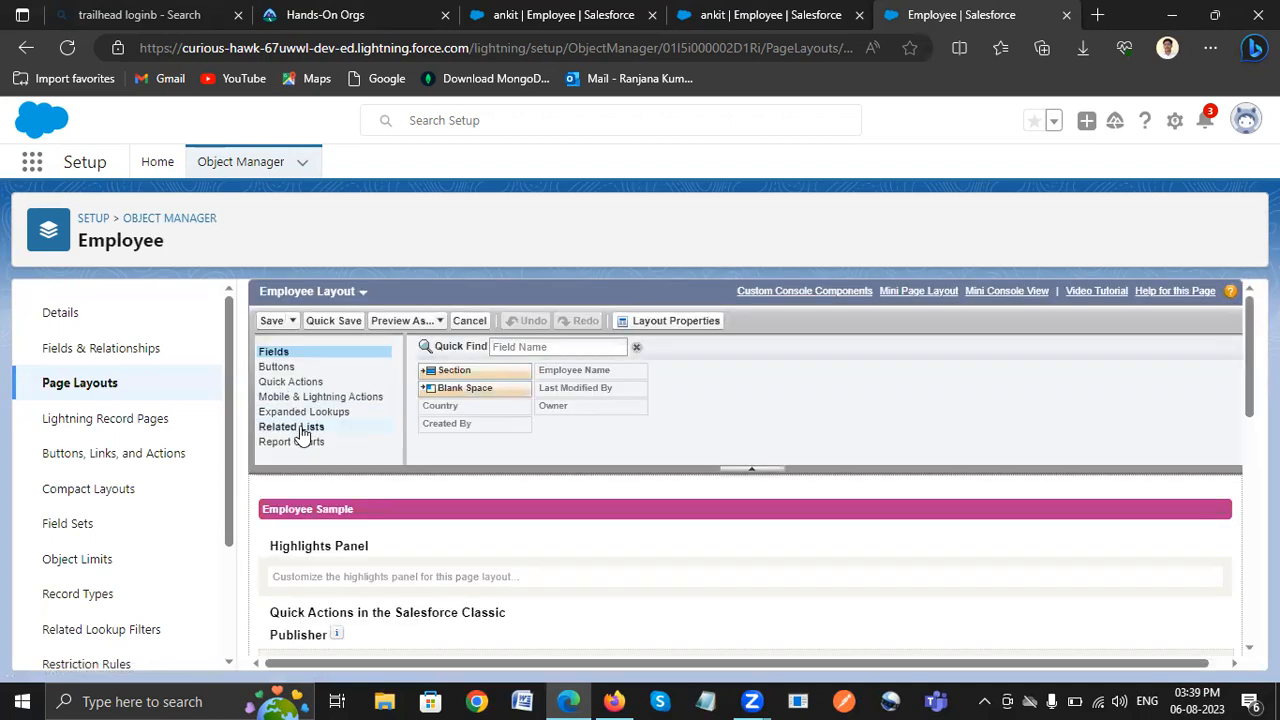
pyautogui.scroll(-5, 294, 435)
pyautogui.scroll(-2, 294, 435)
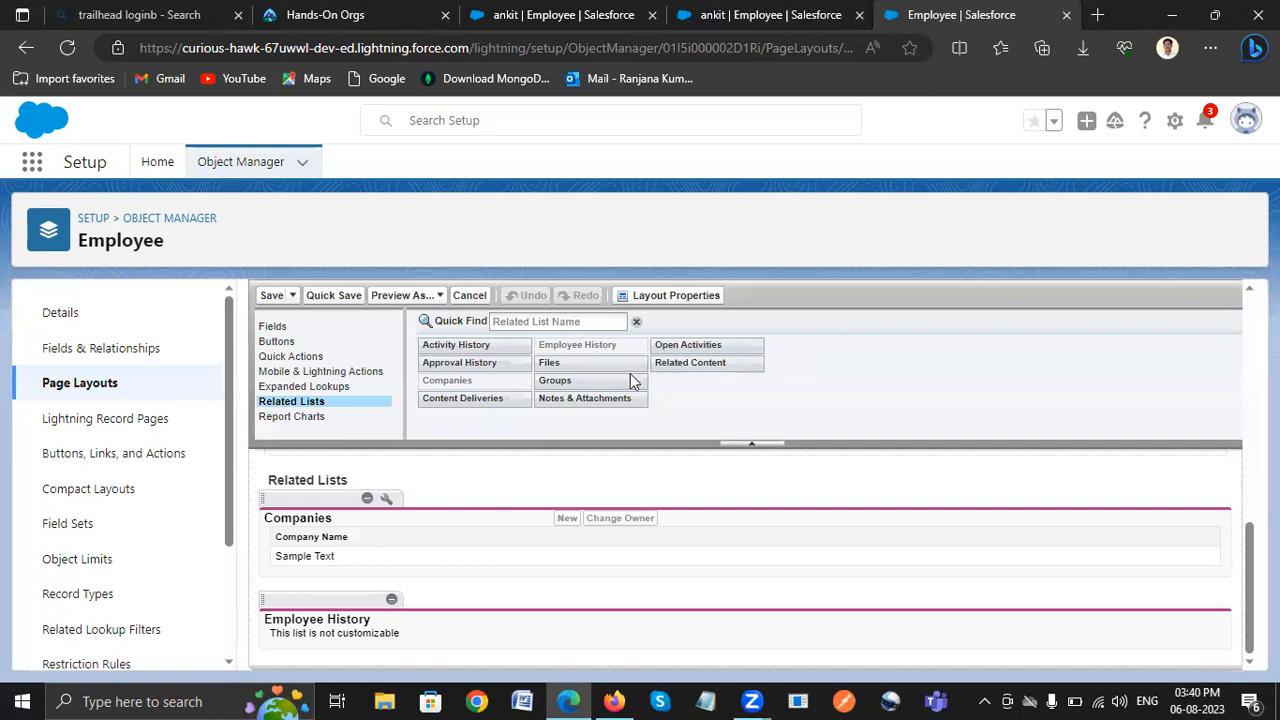
pyautogui.moveTo(575, 378)
pyautogui.mouseDown()
pyautogui.moveTo(490, 480)
pyautogui.moveTo(420, 455)
pyautogui.moveTo(282, 575)
pyautogui.moveTo(282, 529)
pyautogui.moveTo(322, 418)
pyautogui.moveTo(552, 331)
pyautogui.moveTo(565, 360)
pyautogui.mouseUp()
pyautogui.scroll(5, 340, 600)
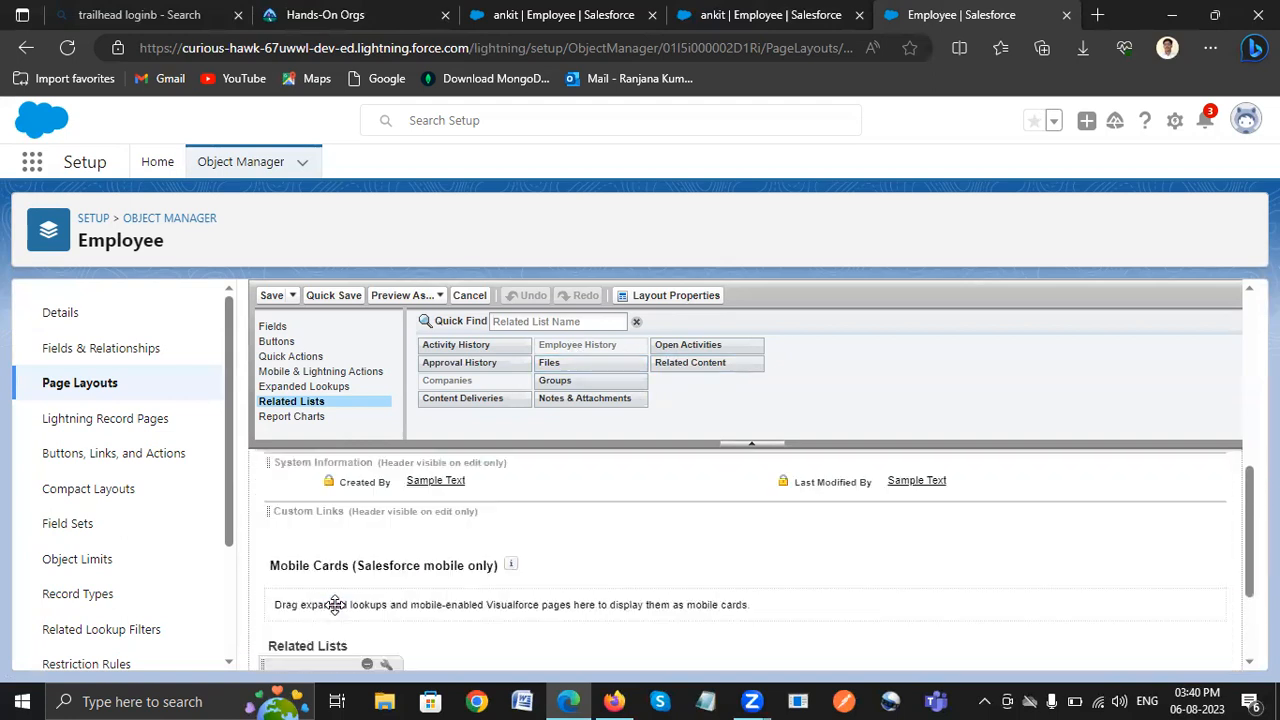
pyautogui.click(274, 301)
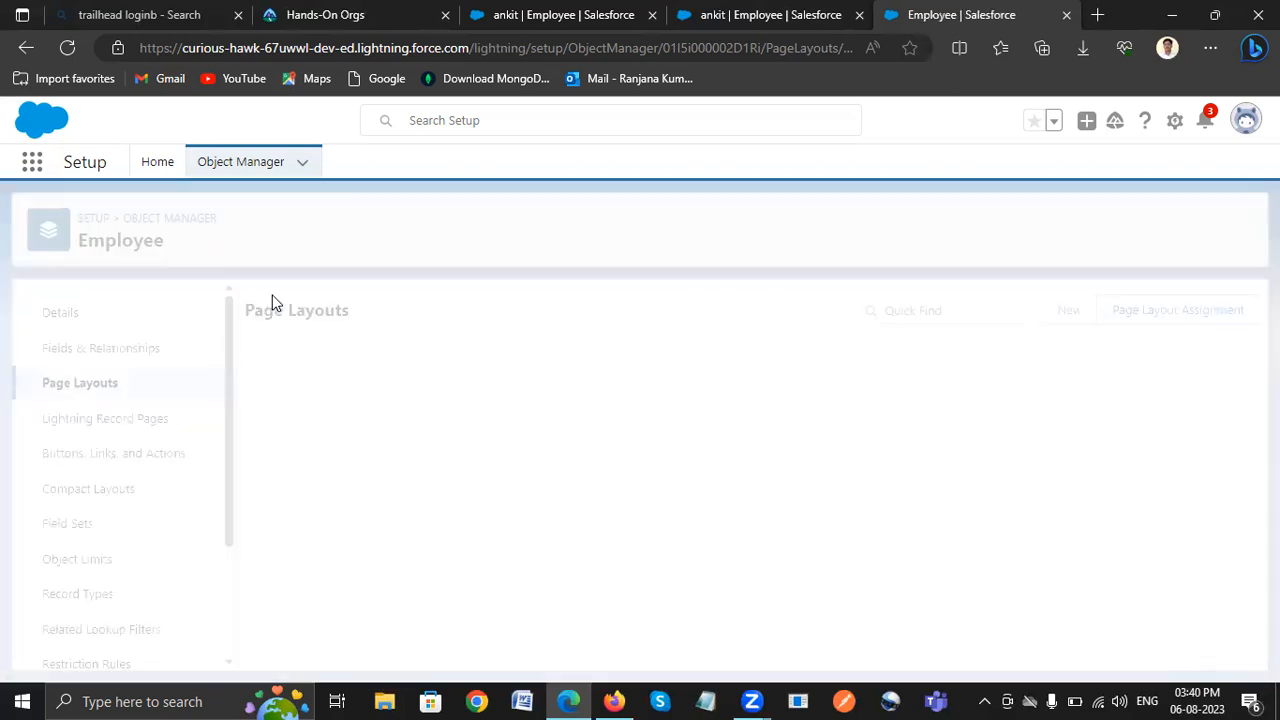
# Step: Return to the Learn Technocrats app and open the first employee record from the Employees list
pyautogui.click(796, 12)
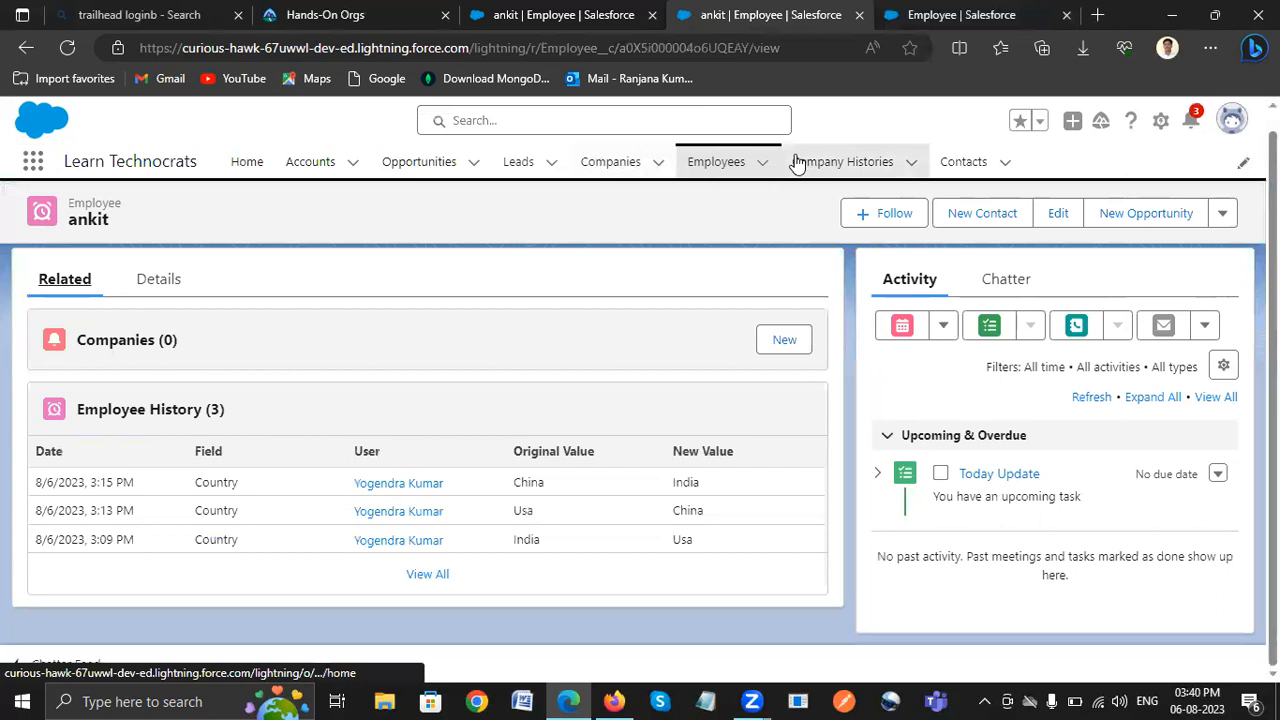
pyautogui.click(610, 165)
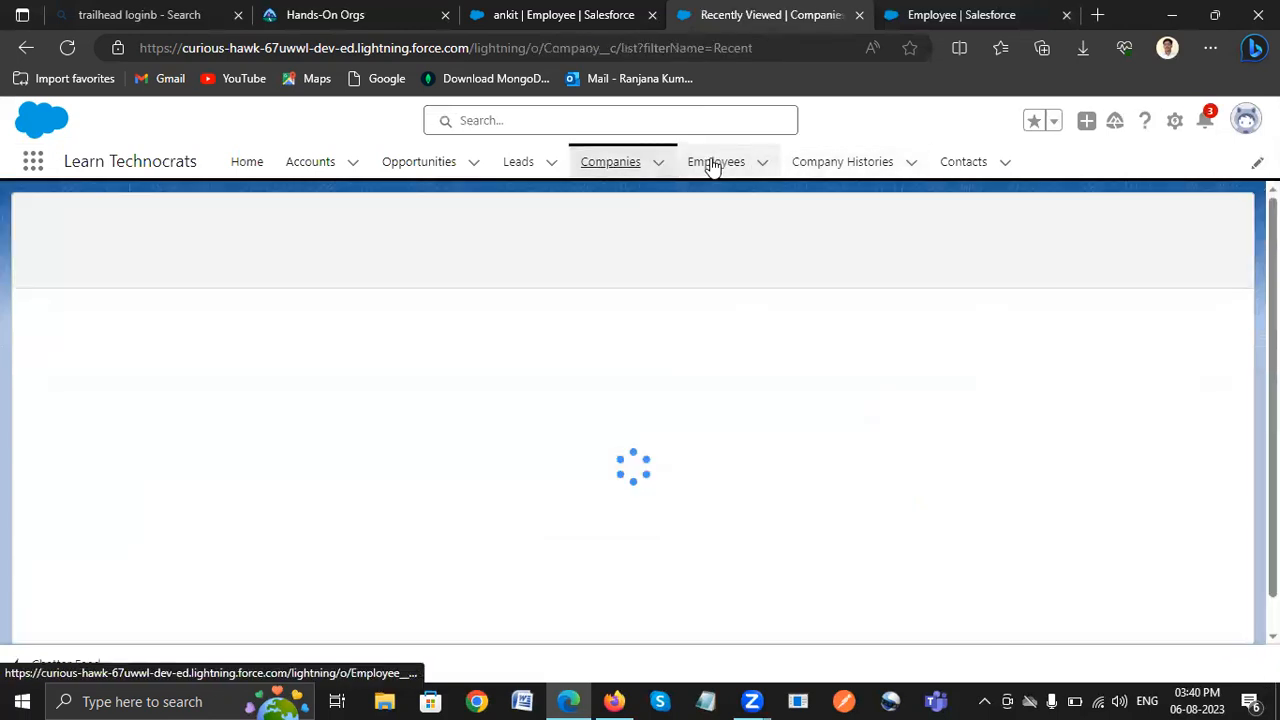
pyautogui.click(713, 165)
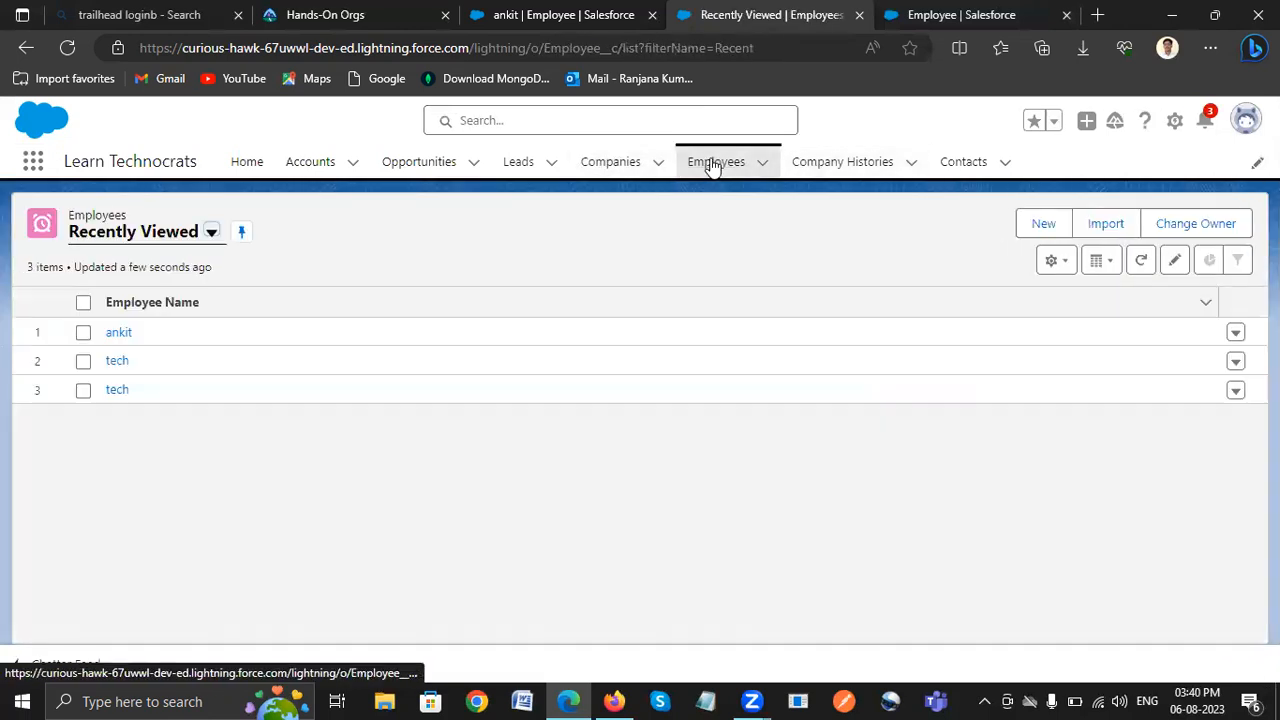
pyautogui.click(112, 338)
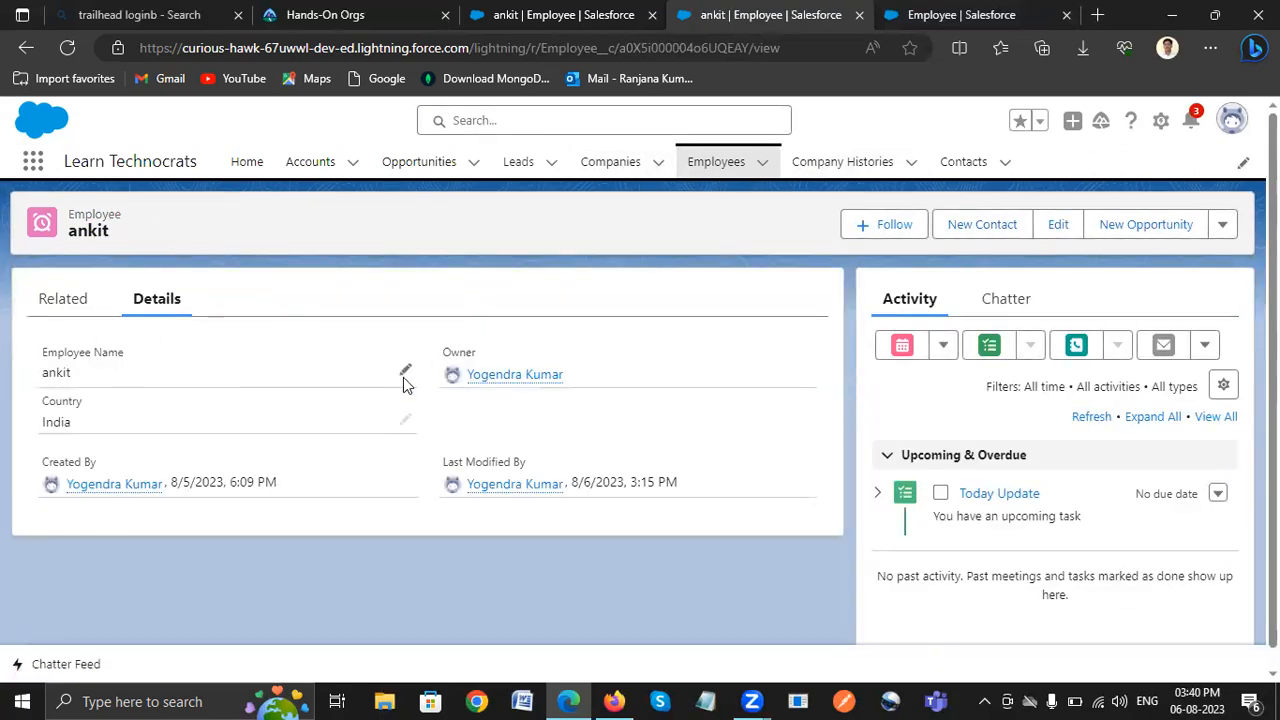
# Step: Replace the employee's name with a different one, set the country to Usa, and save the record
pyautogui.click(404, 375)
pyautogui.press('BackSpace')
pyautogui.press('BackSpace')
pyautogui.press('BackSpace')
pyautogui.press('BackSpace')
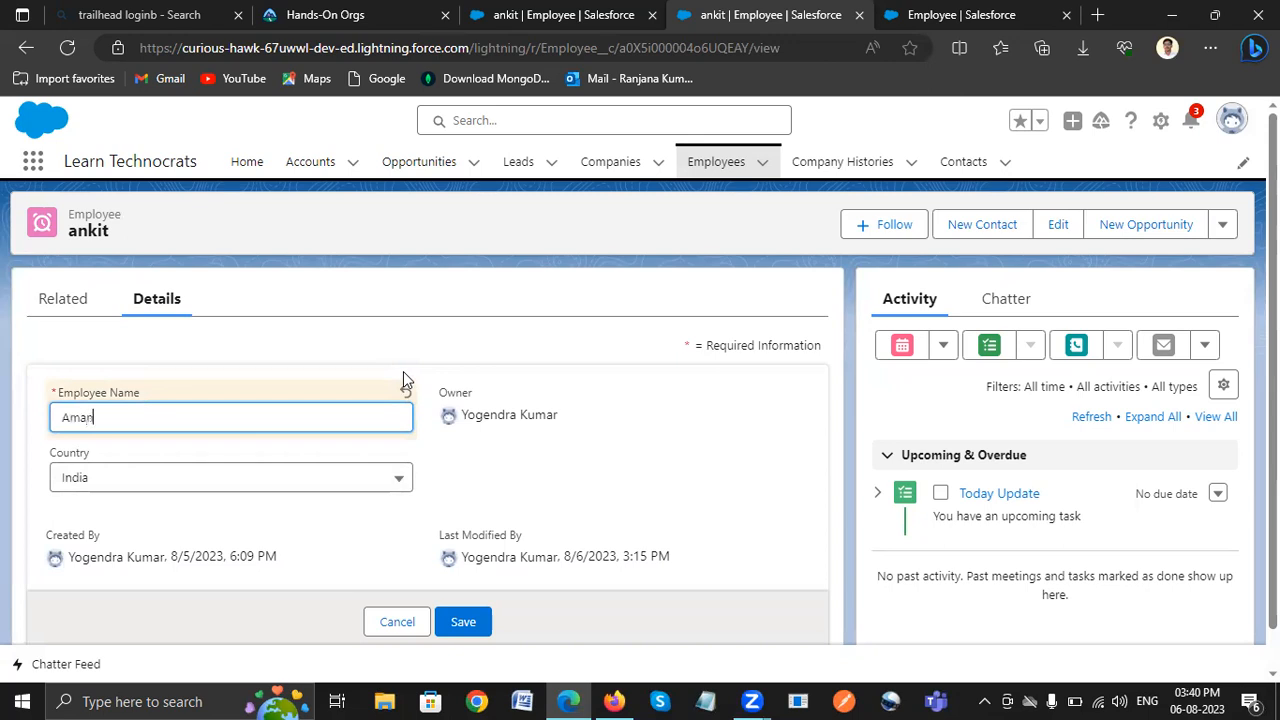
pyautogui.click(300, 487)
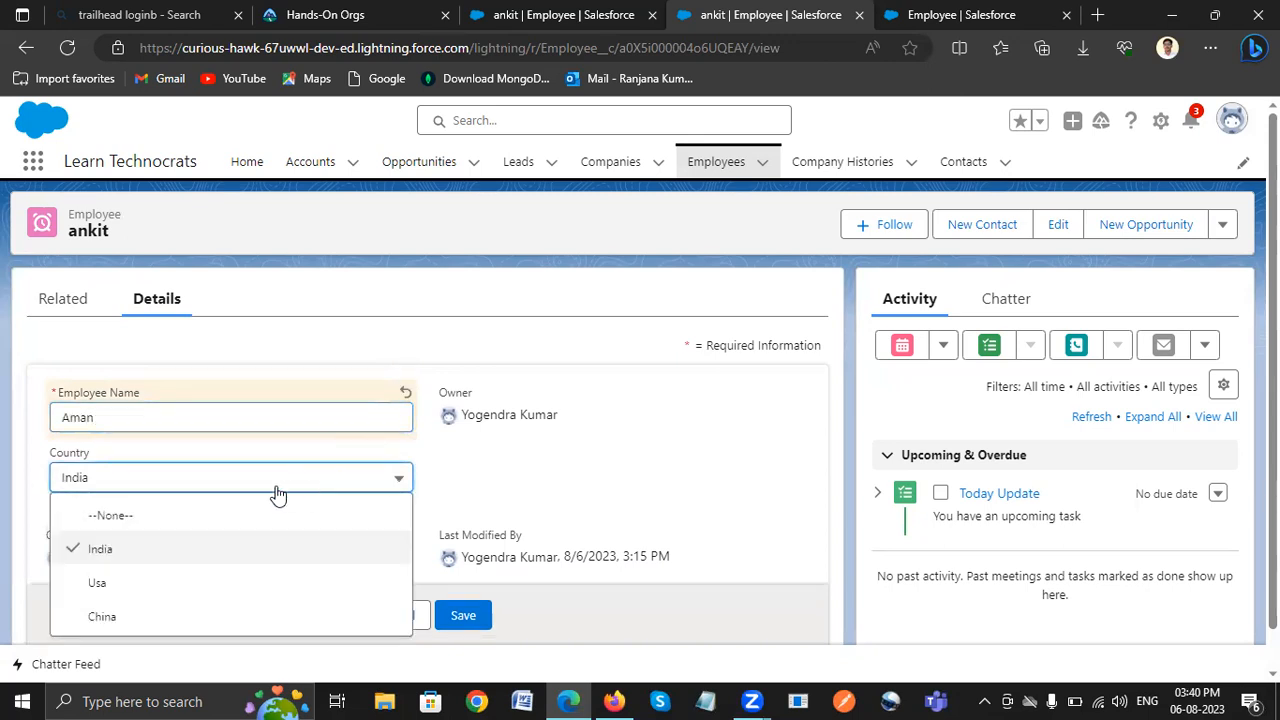
pyautogui.click(122, 584)
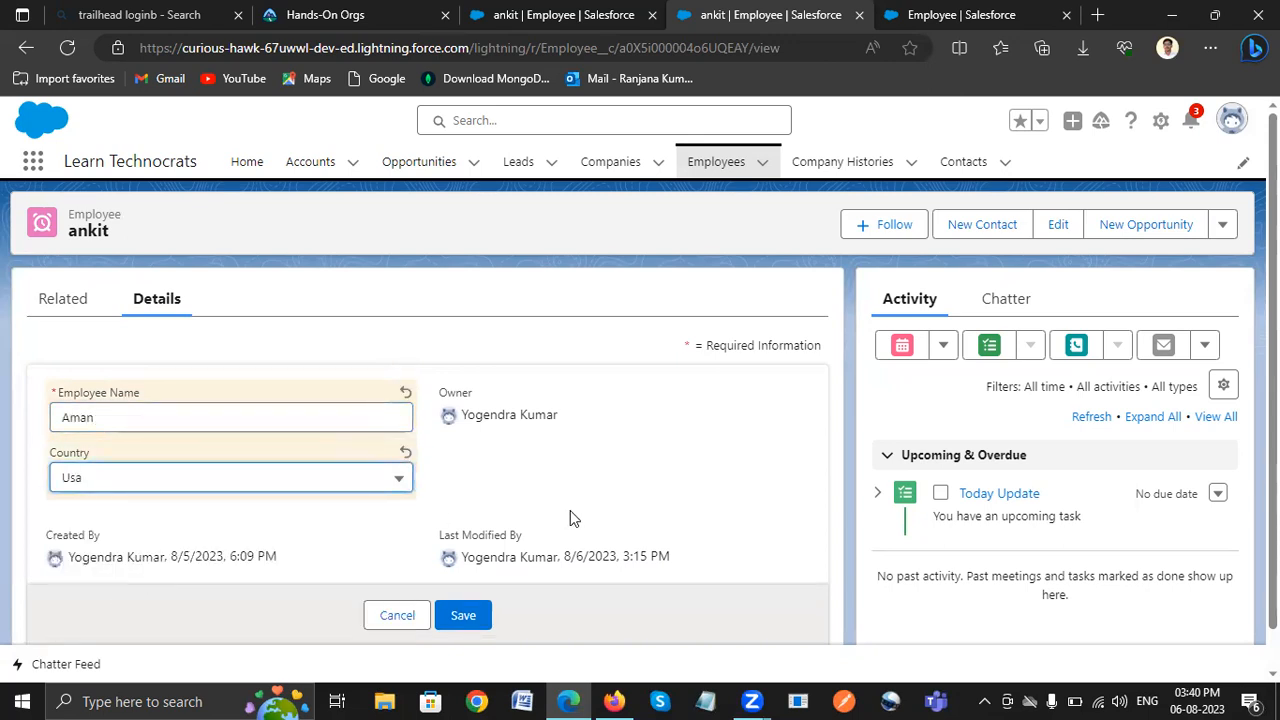
pyautogui.moveTo(1183, 700)
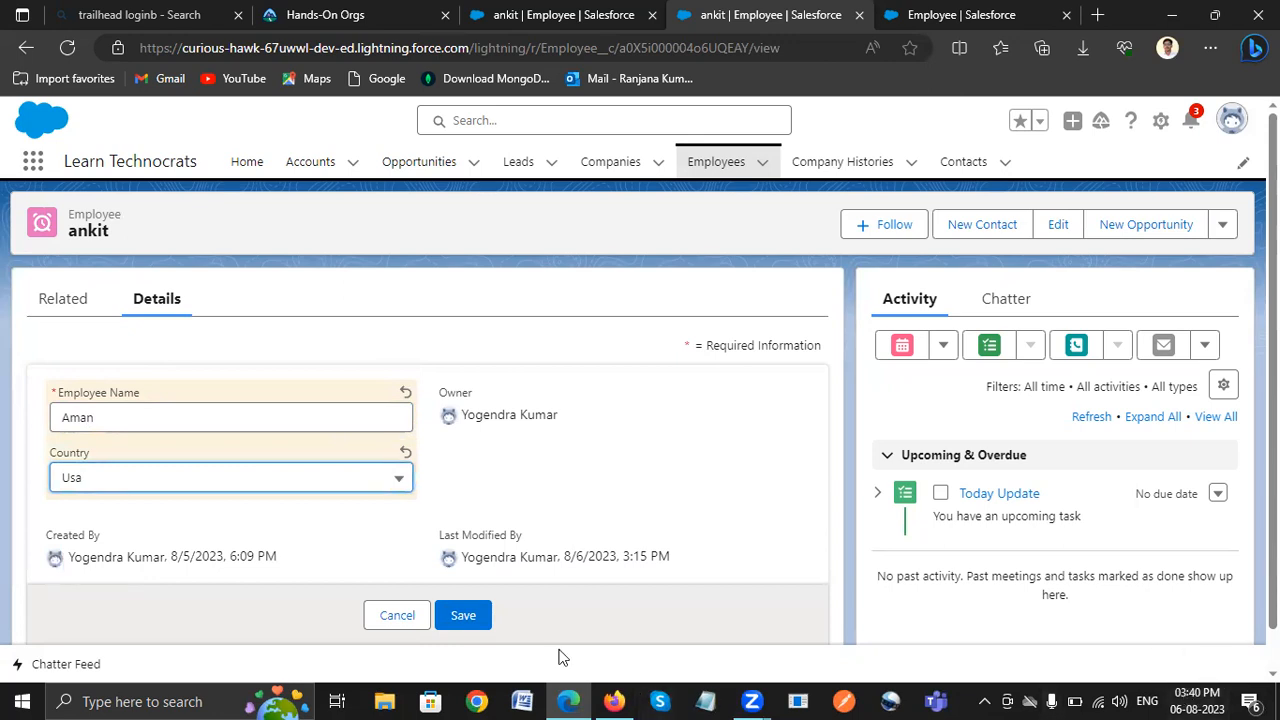
pyautogui.click(463, 615)
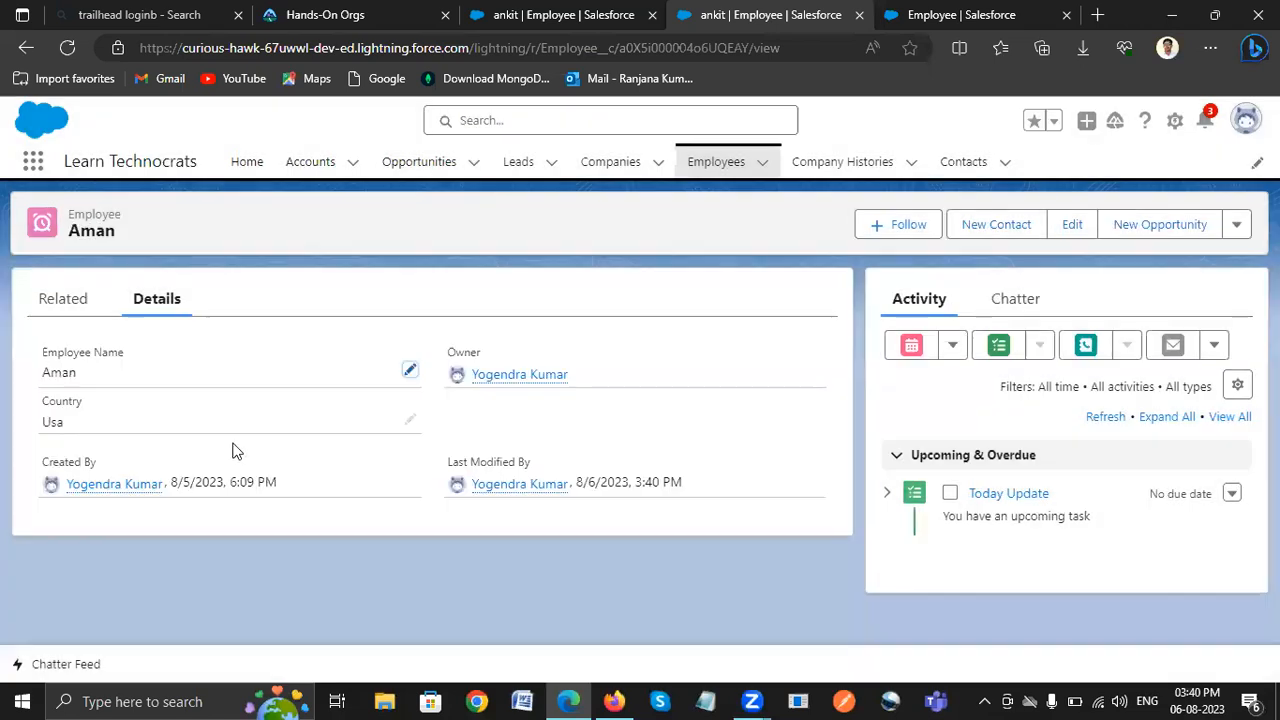
# Step: Review the Employee History related list on the employee record for the tracked field changes
pyautogui.click(60, 308)
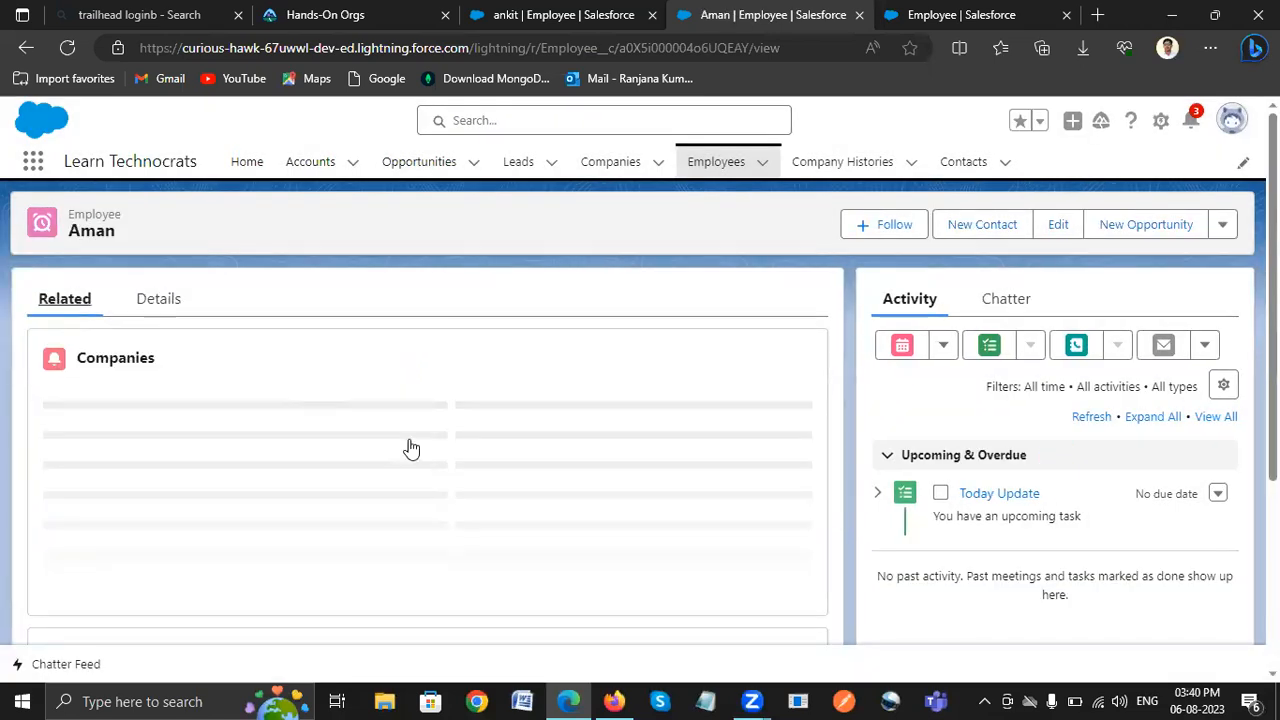
pyautogui.scroll(-1, 409, 445)
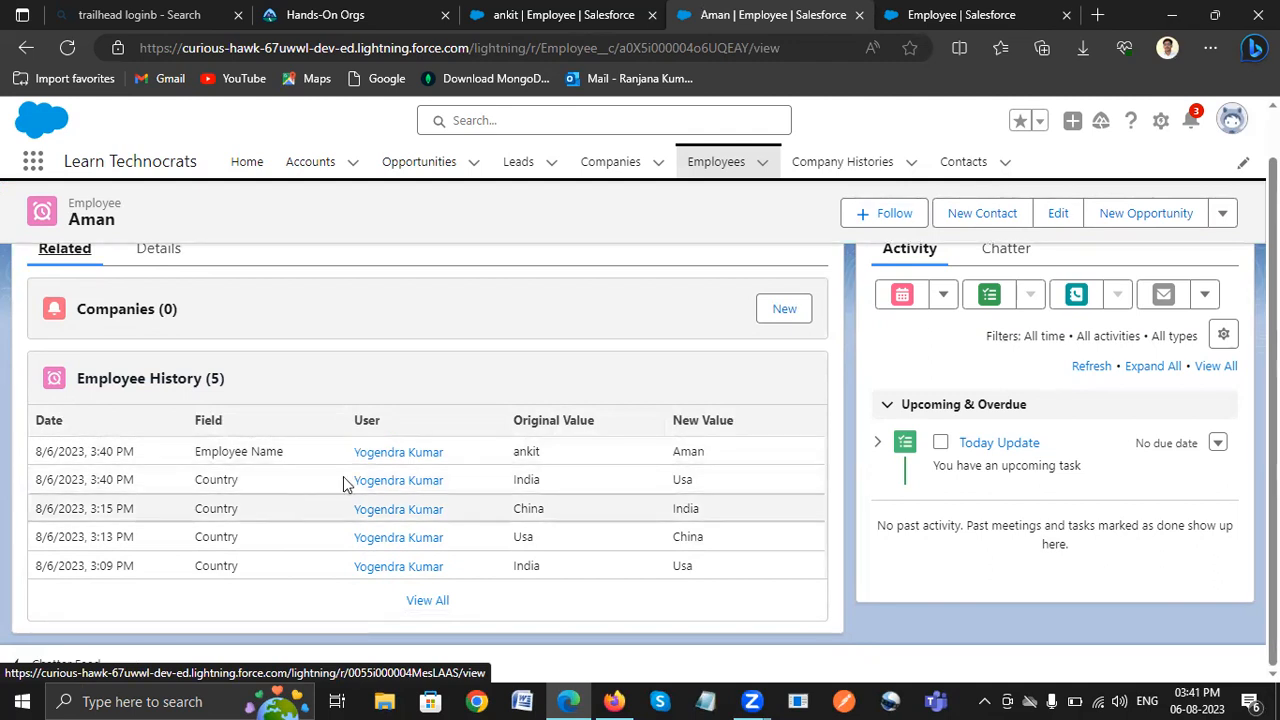
pyautogui.scroll(1, 429, 463)
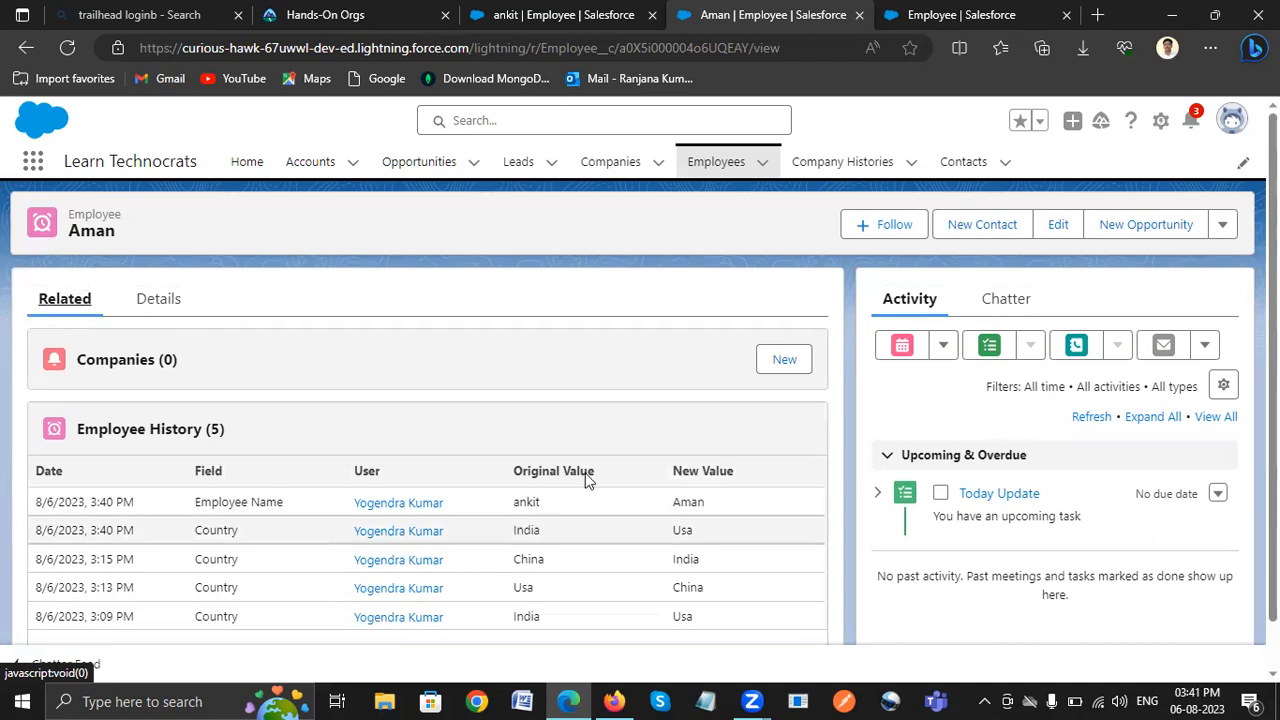
# Step: Edit the first record in the Employees list, entering a different employee name and setting the country to China, and save it
pyautogui.click(716, 162)
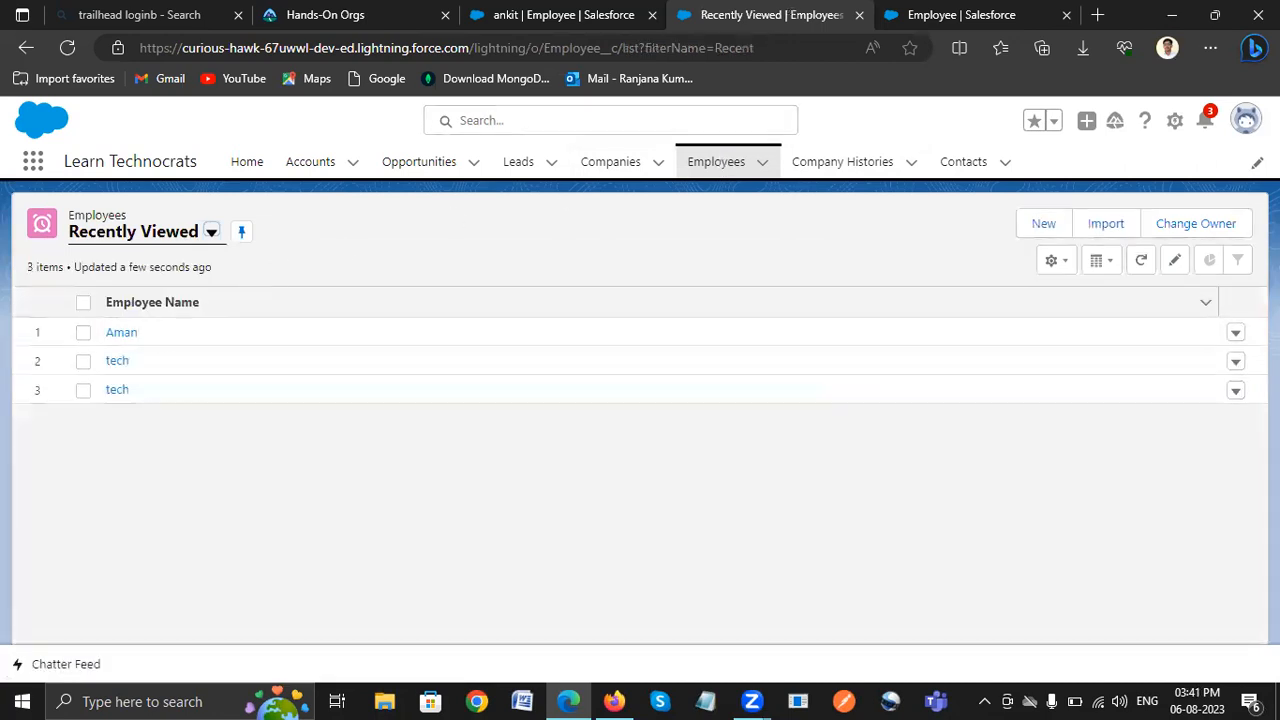
pyautogui.click(1236, 335)
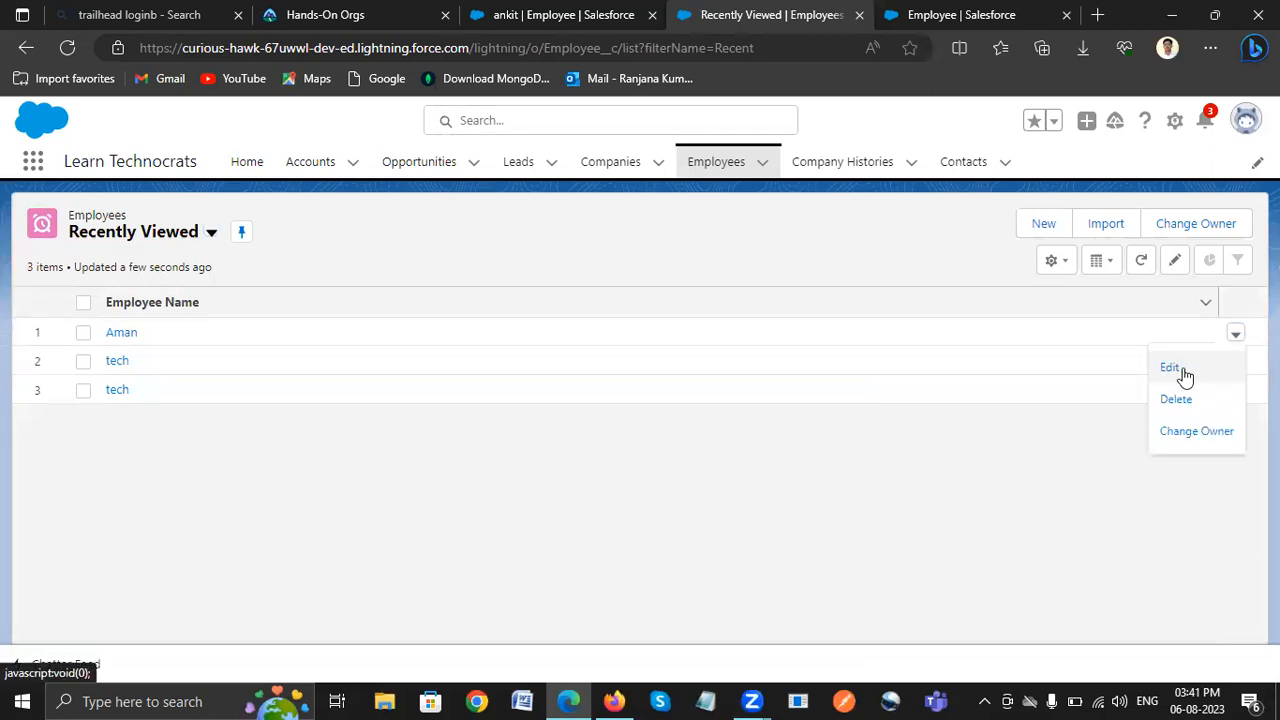
pyautogui.click(1183, 368)
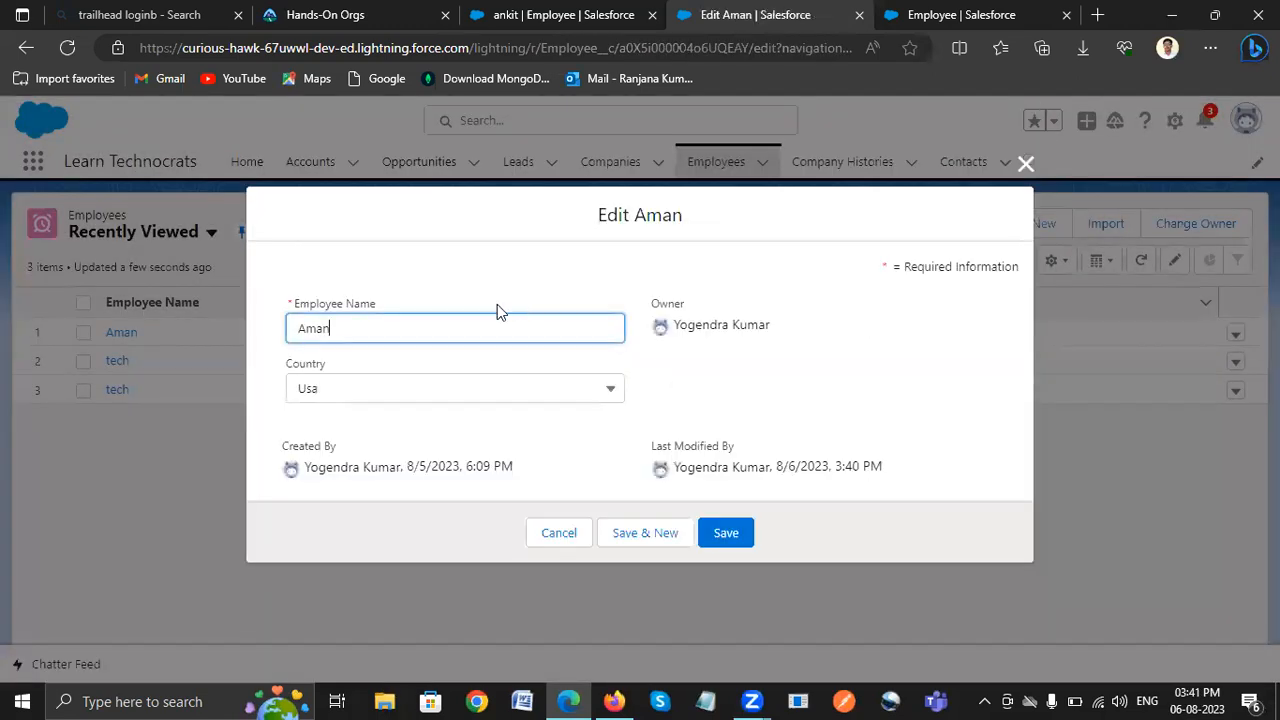
pyautogui.press('BackSpace')
pyautogui.press('BackSpace')
pyautogui.press('BackSpace')
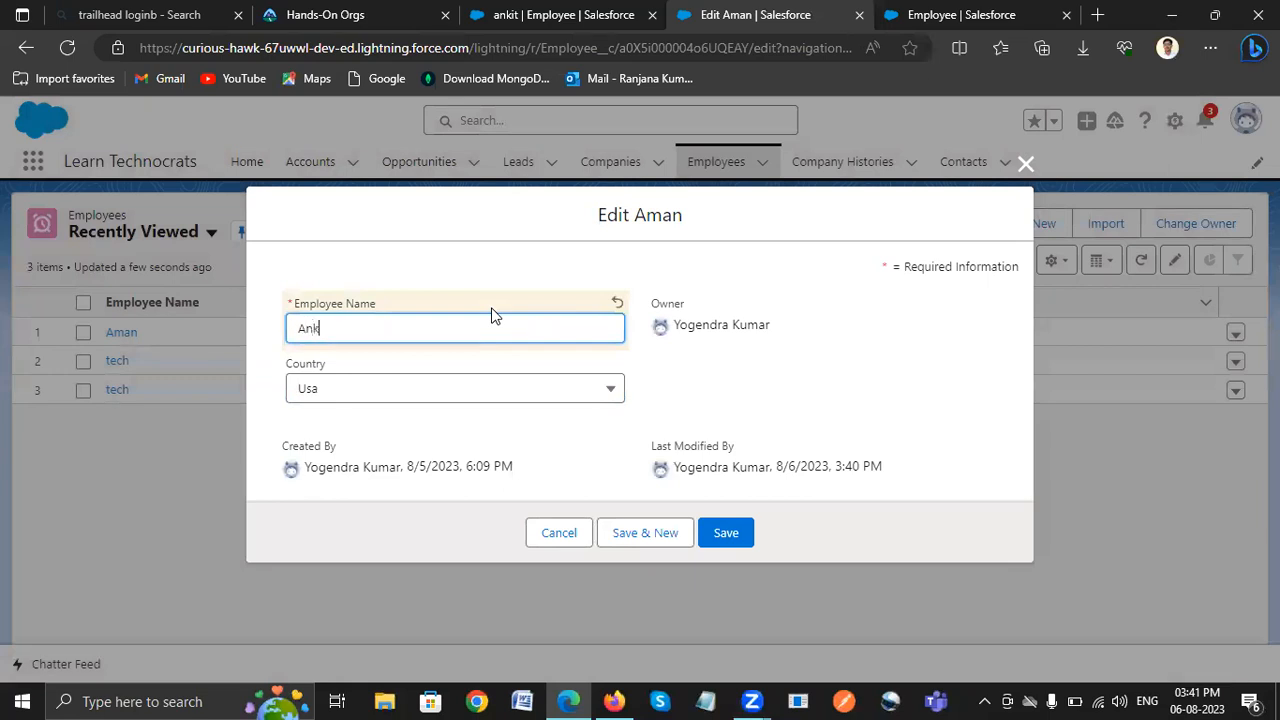
pyautogui.click(443, 392)
pyautogui.click(339, 526)
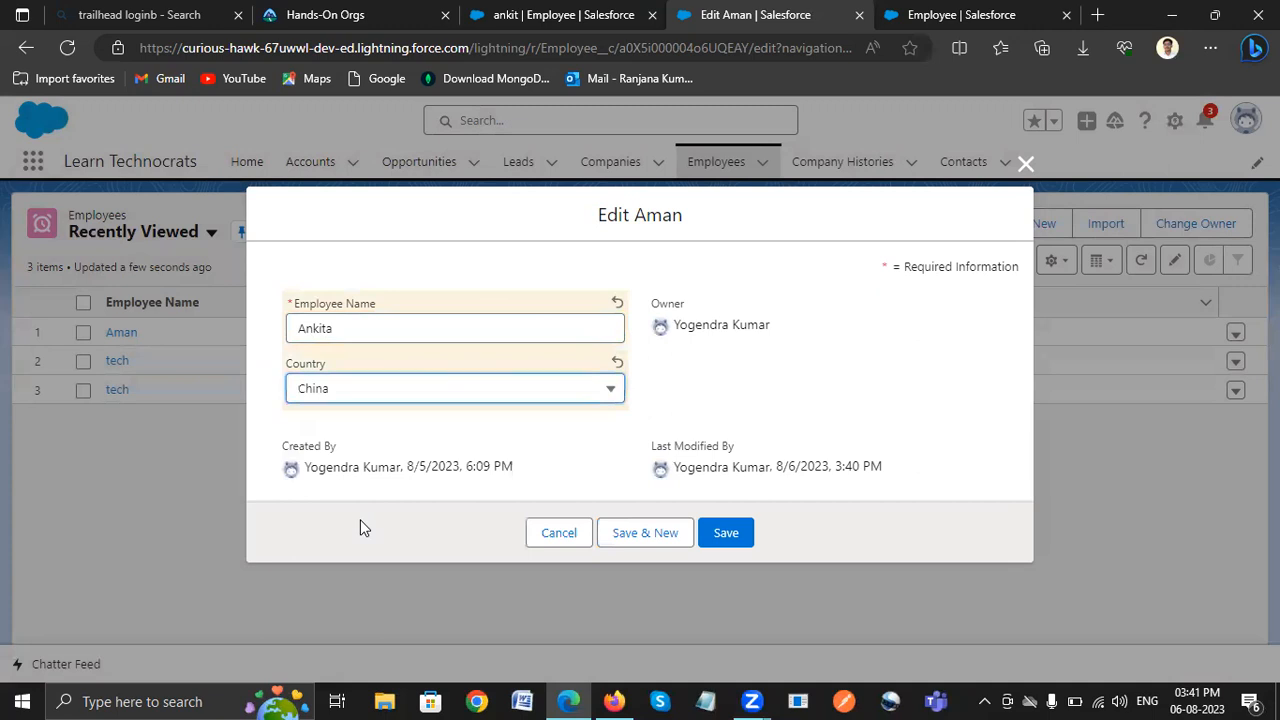
pyautogui.click(724, 535)
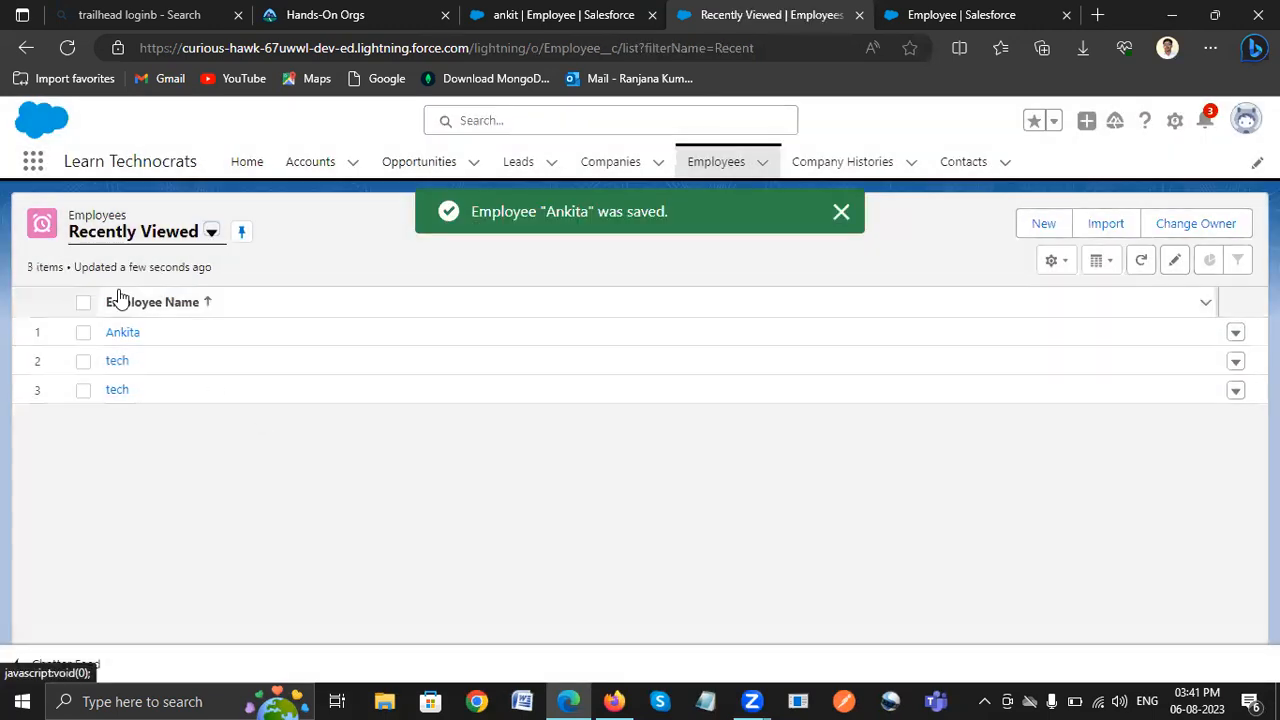
# Step: Open the updated employee record and review its Employee History related list for the name and country changes
pyautogui.click(122, 334)
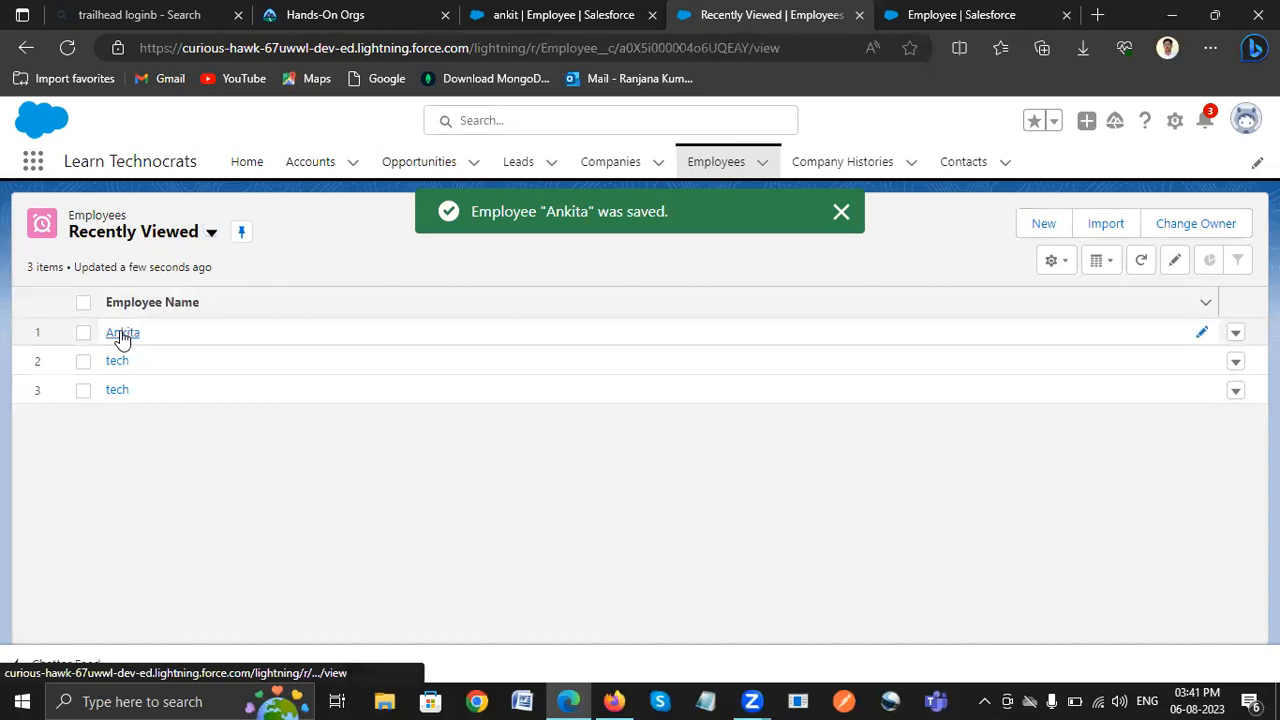
pyautogui.click(43, 295)
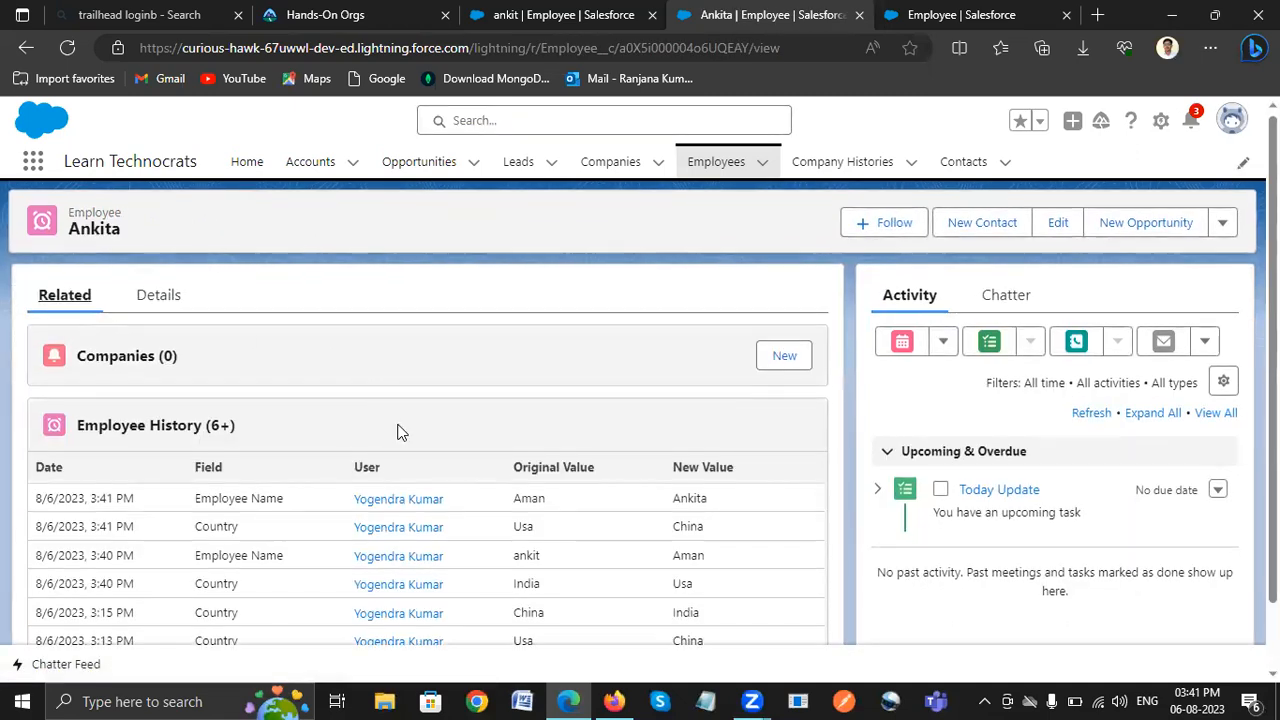
pyautogui.scroll(-1, 397, 431)
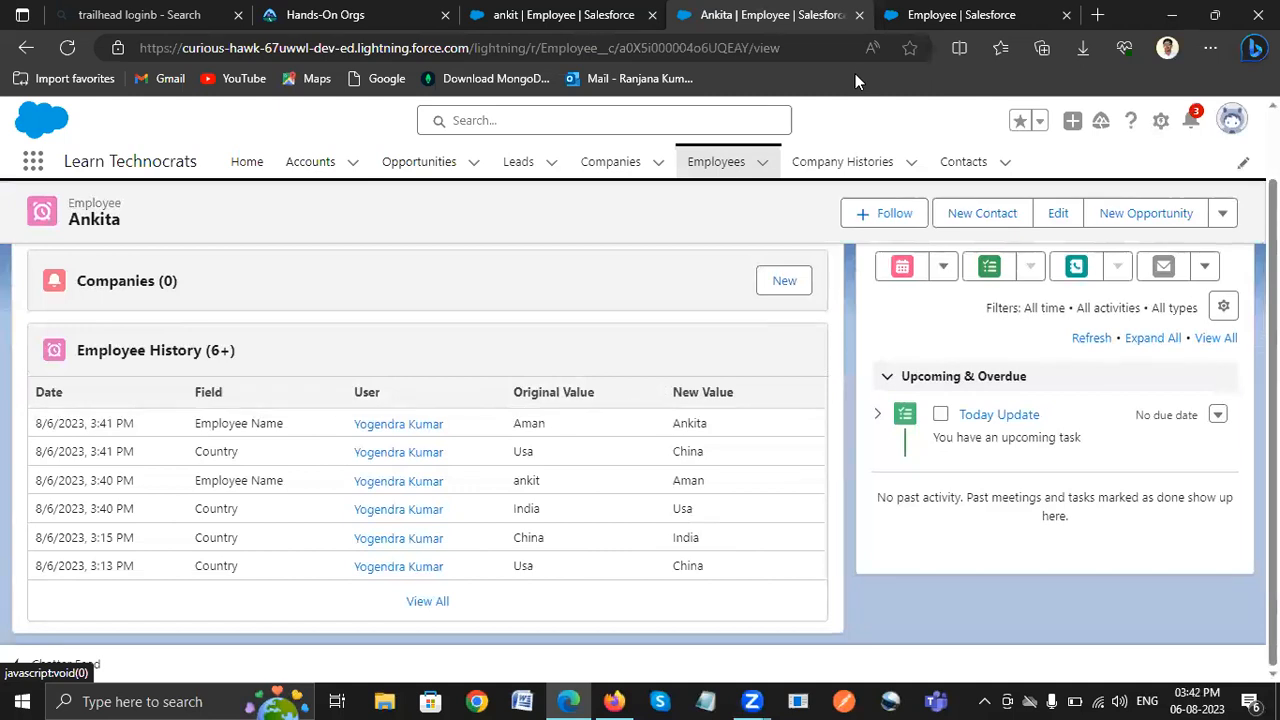
pyautogui.scroll(2, 623, 323)
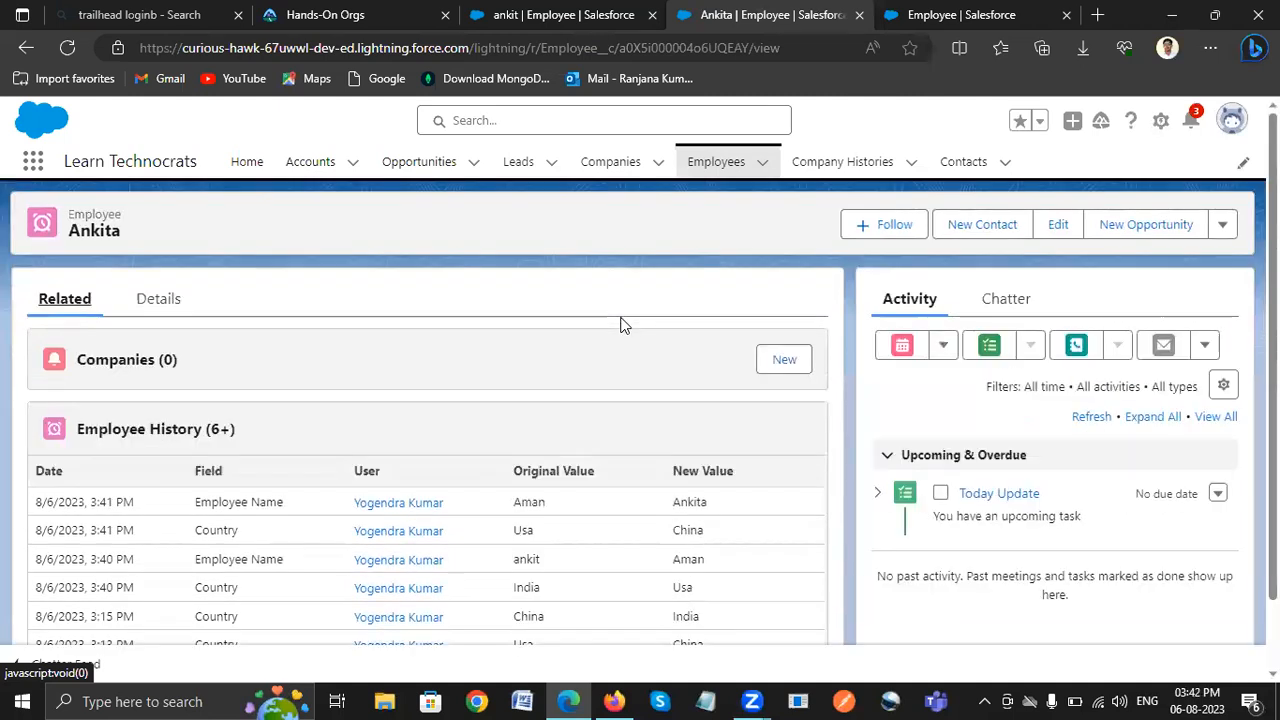
# Step: In the Employee object's field history tracking settings, stop tracking Country while keeping Employee Name tracked, and save
pyautogui.click(935, 12)
pyautogui.click(113, 350)
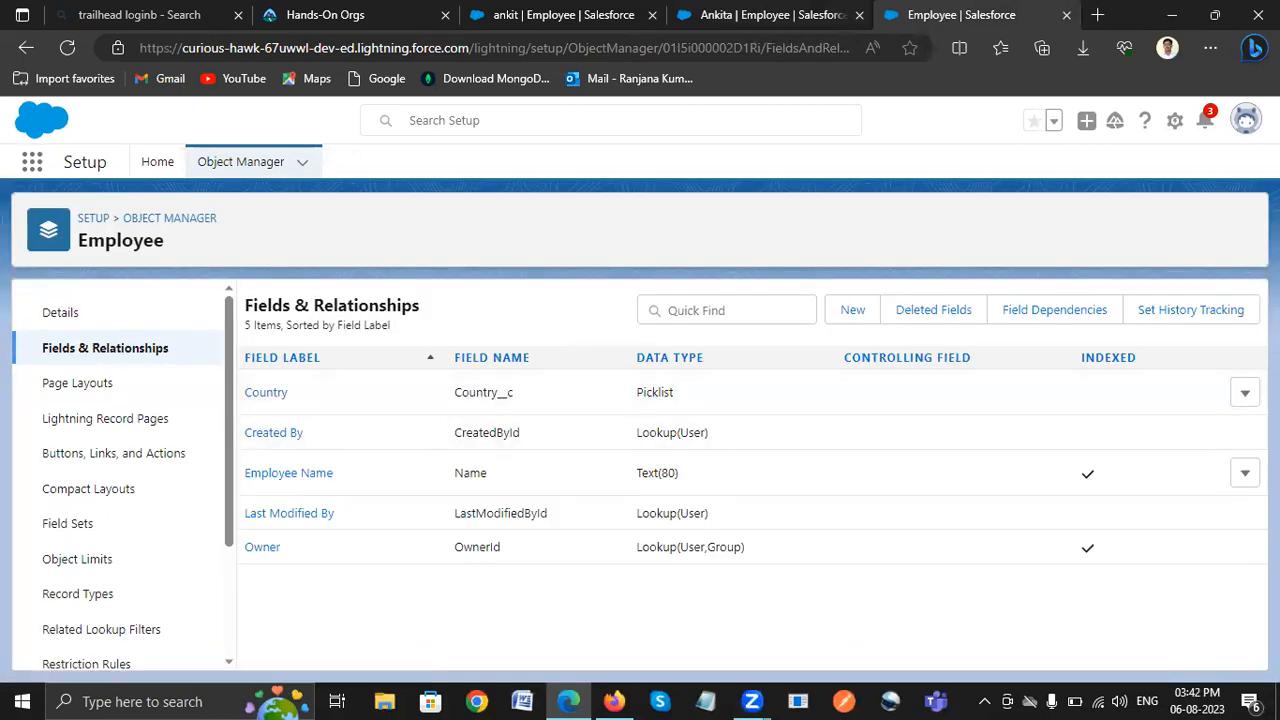
pyautogui.click(1205, 320)
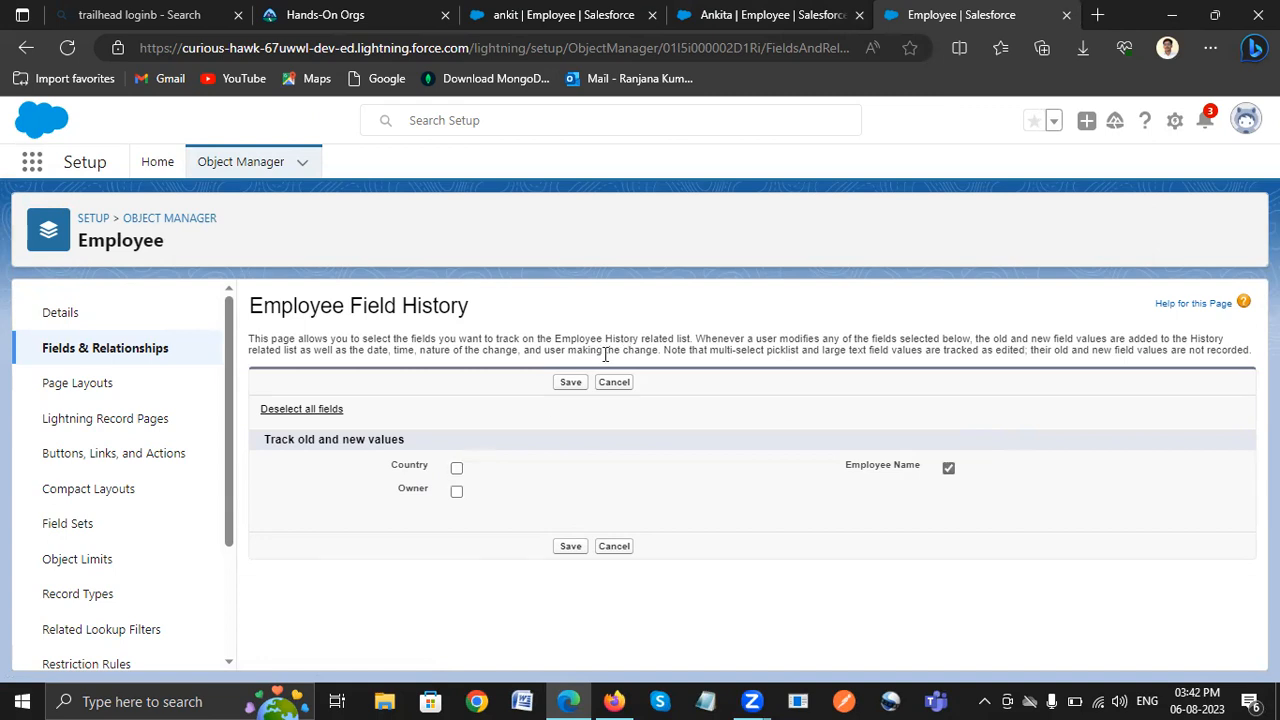
pyautogui.click(570, 384)
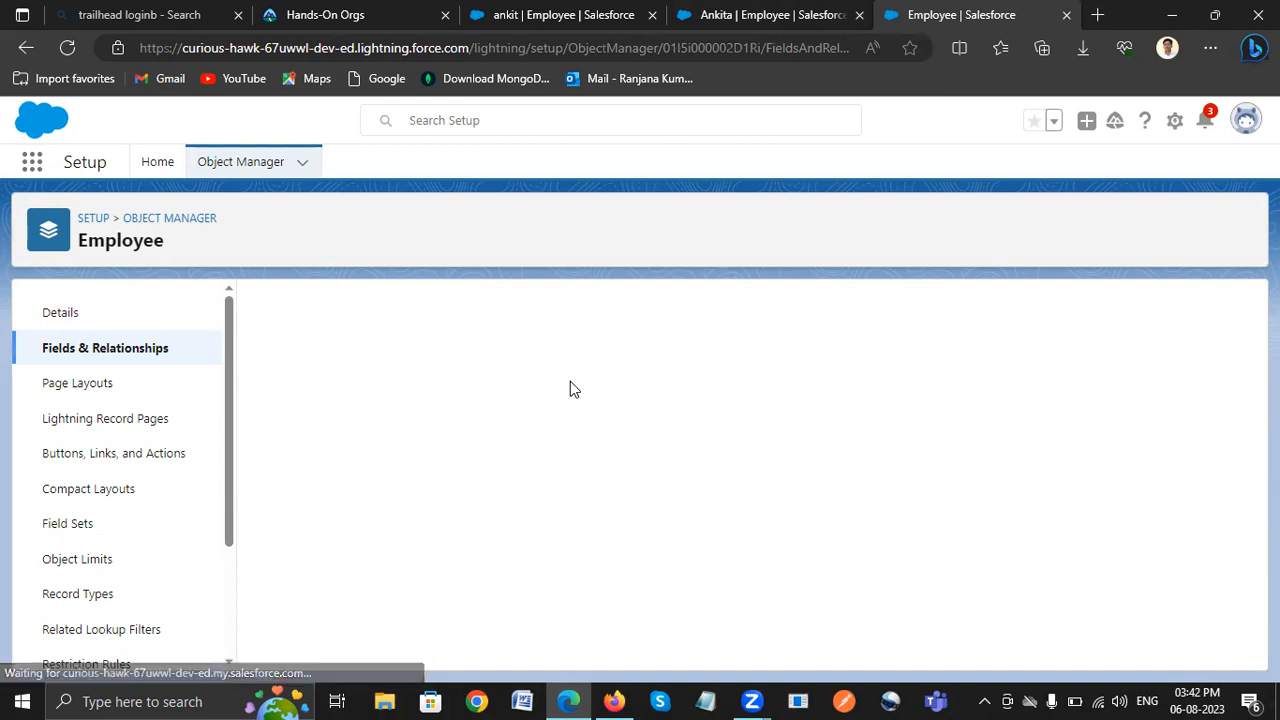
# Step: Back in the Employees list, edit the first record again with another employee name and the country India, and save it
pyautogui.click(741, 12)
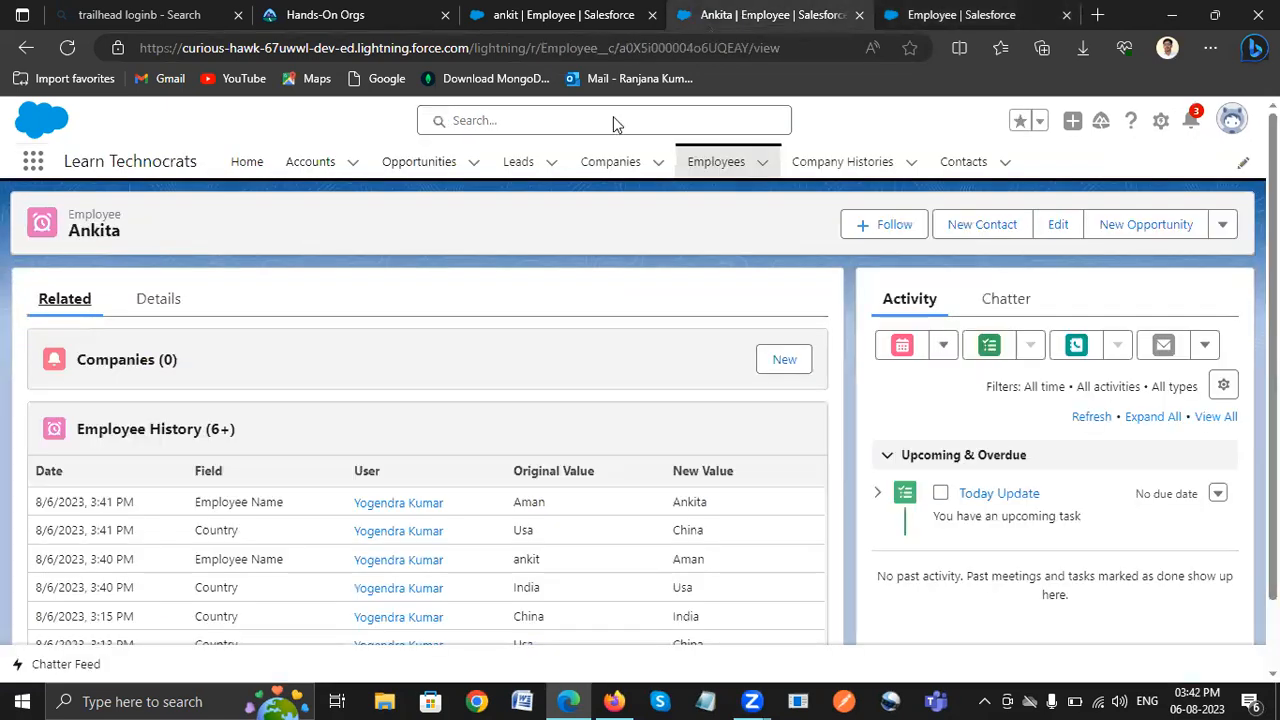
pyautogui.click(720, 160)
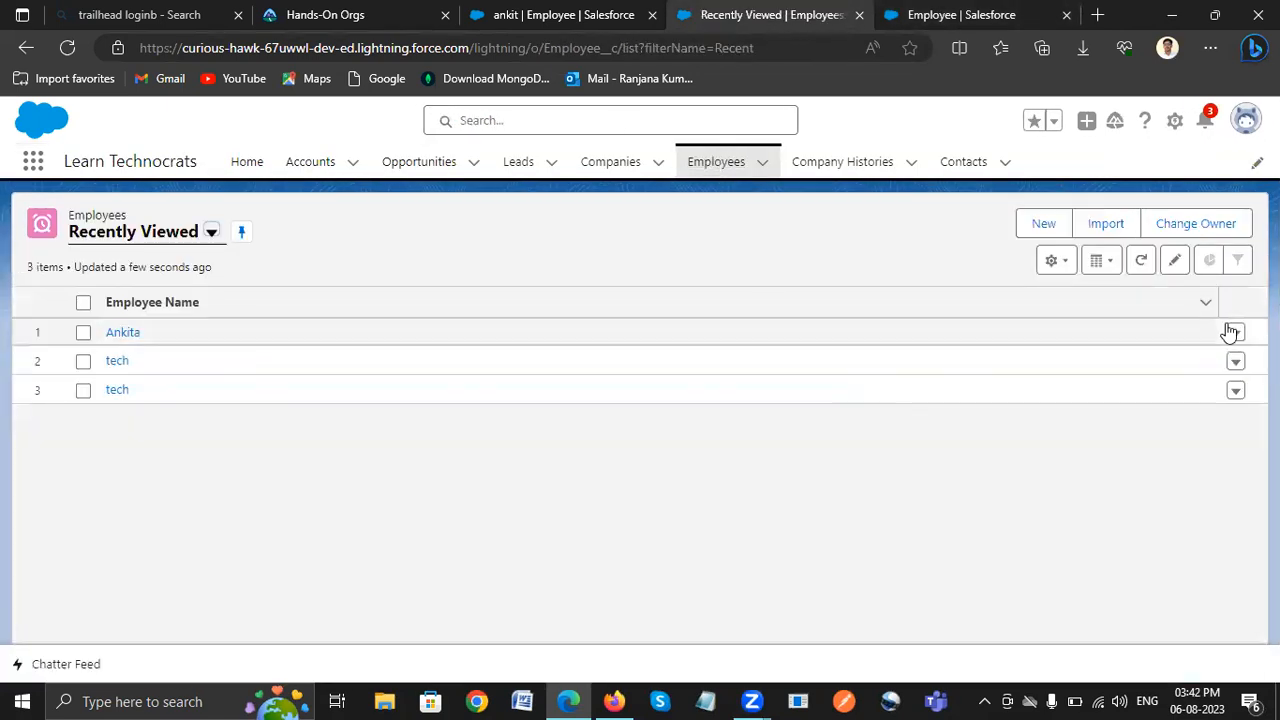
pyautogui.click(1237, 334)
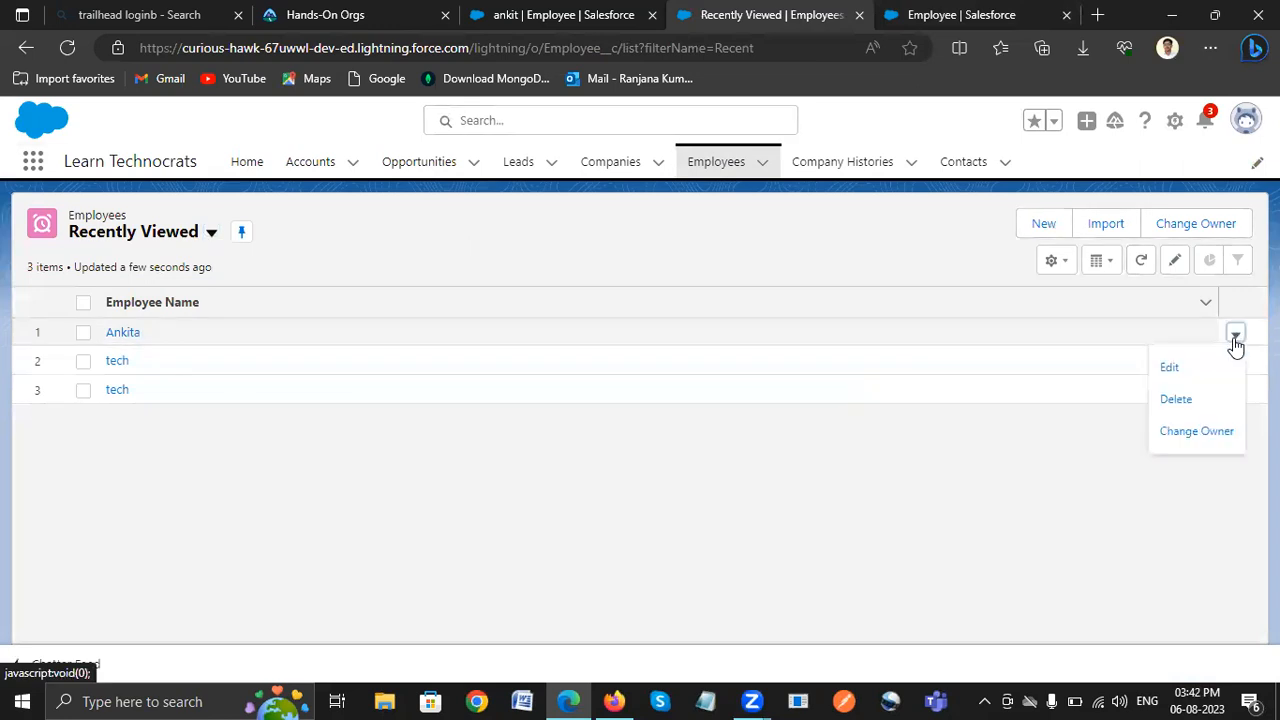
pyautogui.click(1162, 370)
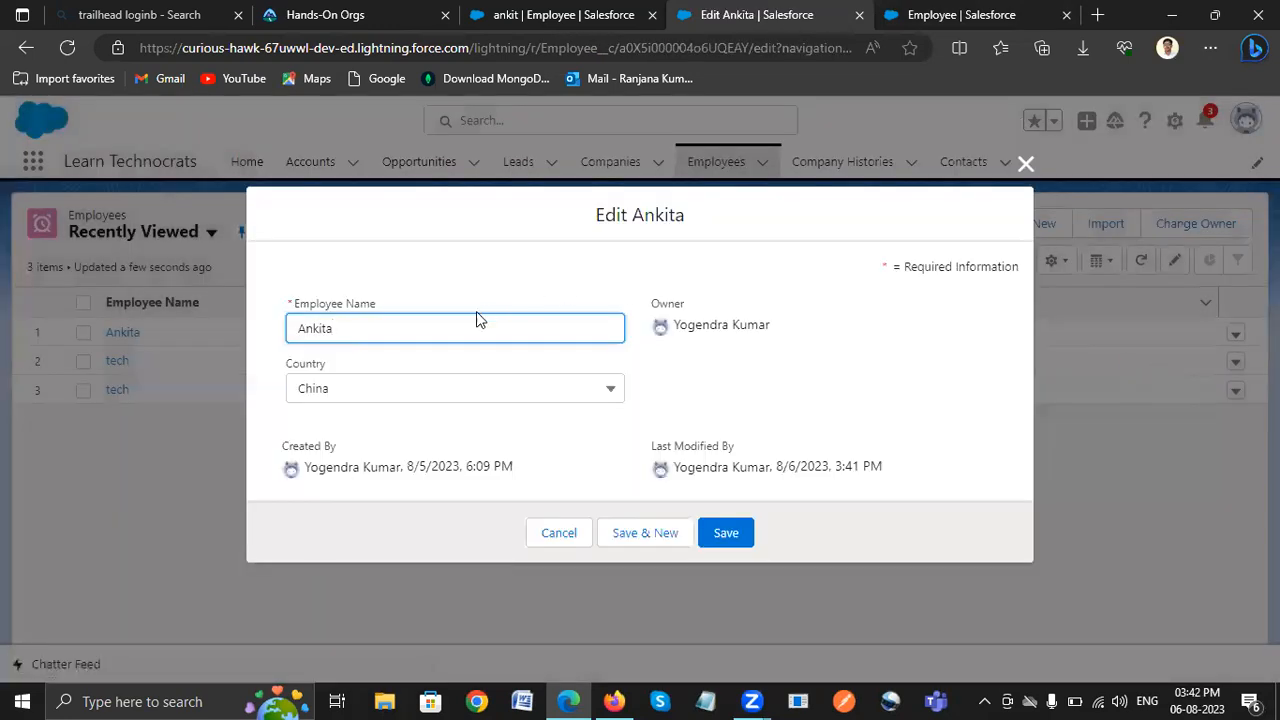
pyautogui.press('BackSpace')
pyautogui.press('BackSpace')
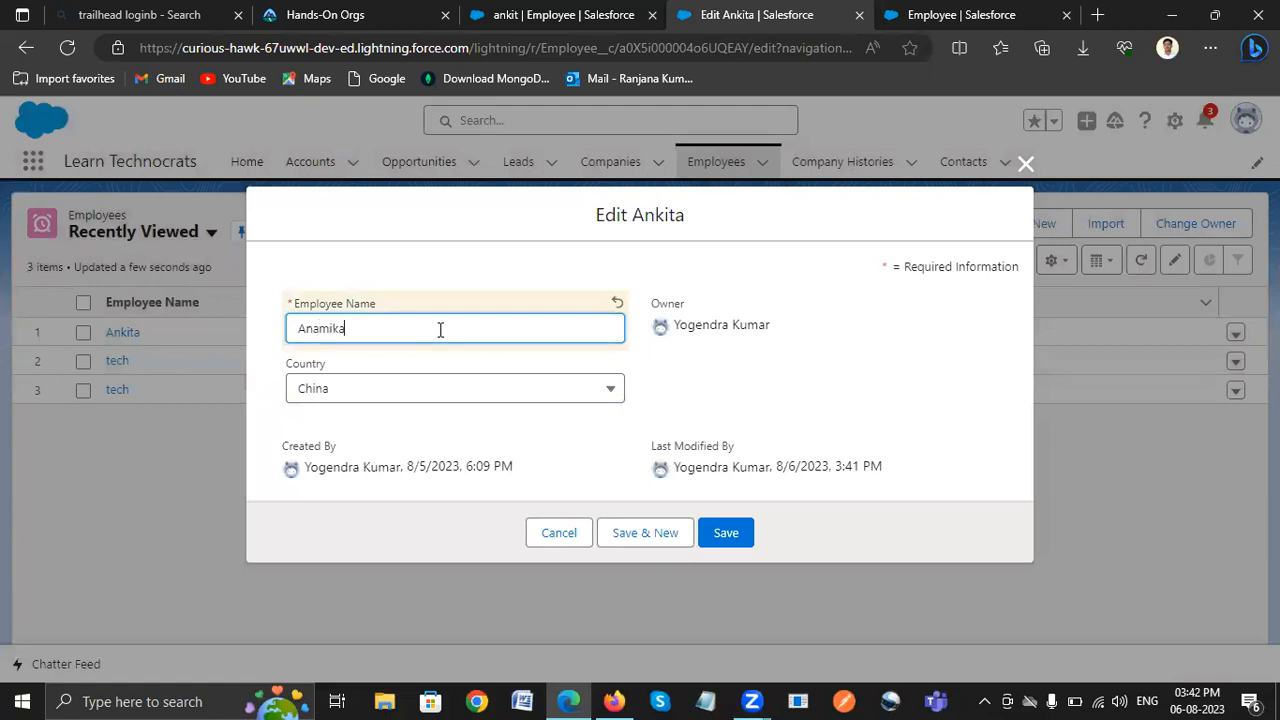
pyautogui.click(387, 390)
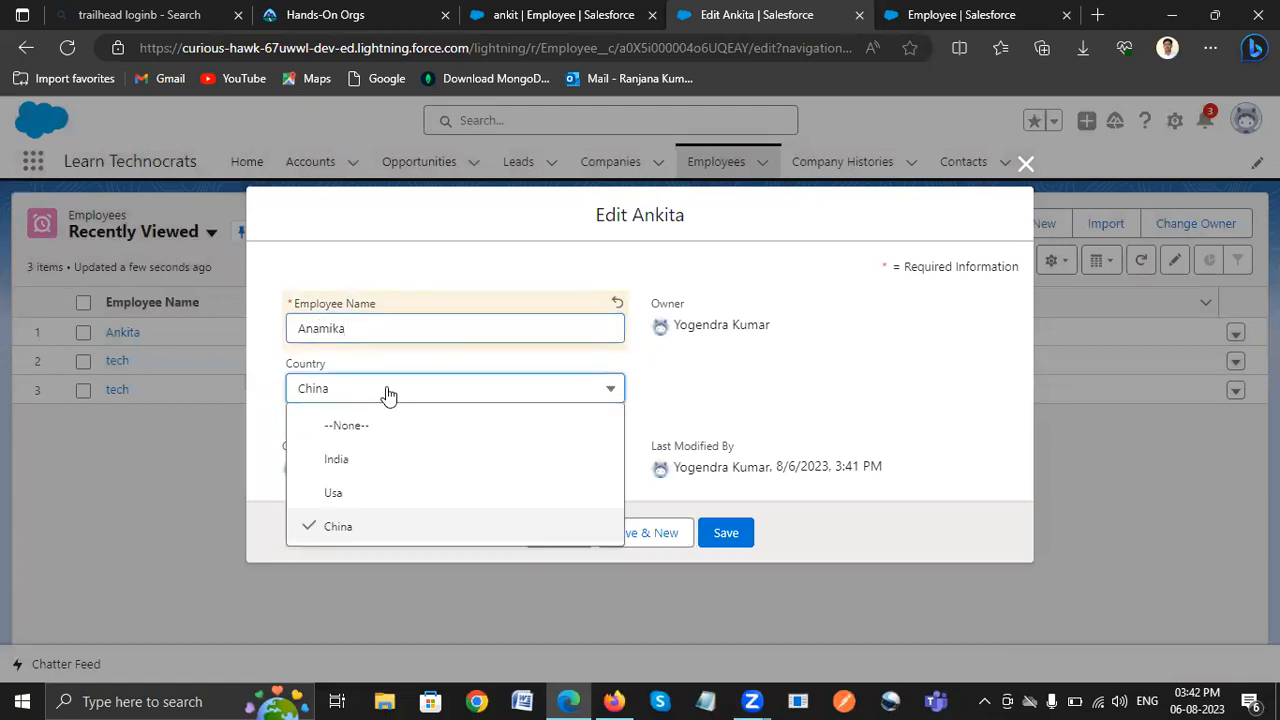
pyautogui.click(368, 460)
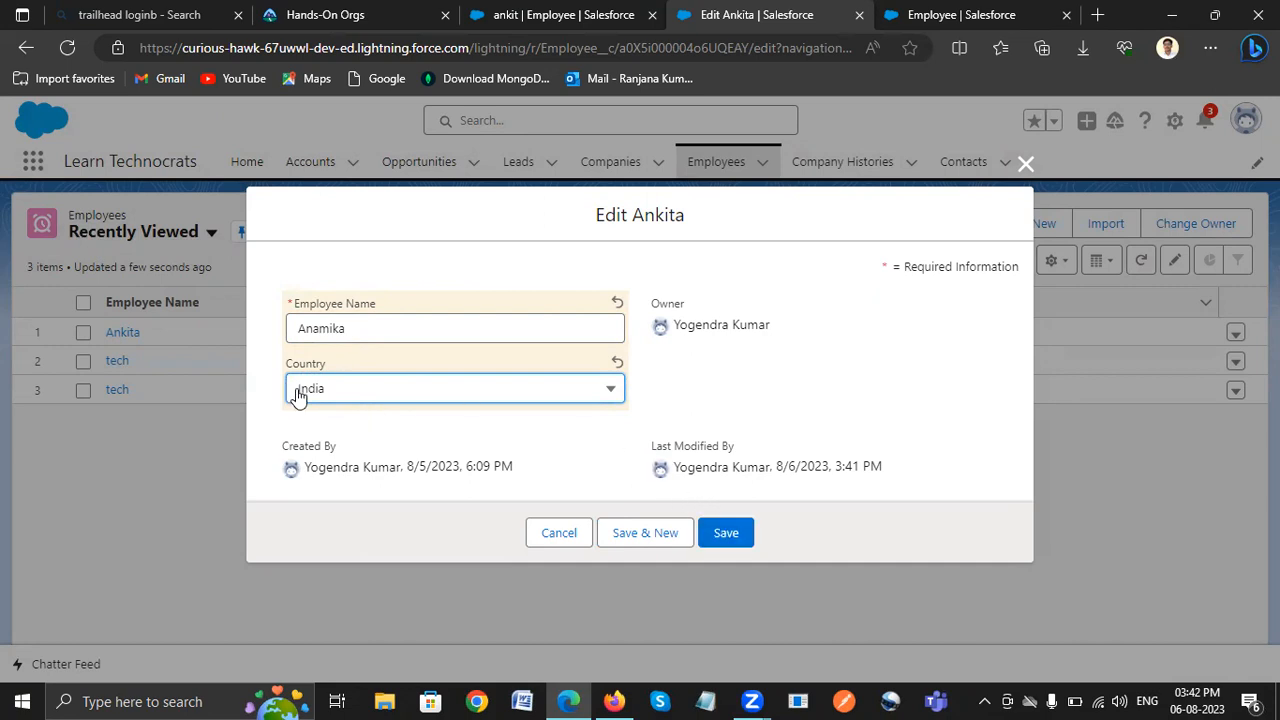
pyautogui.click(726, 534)
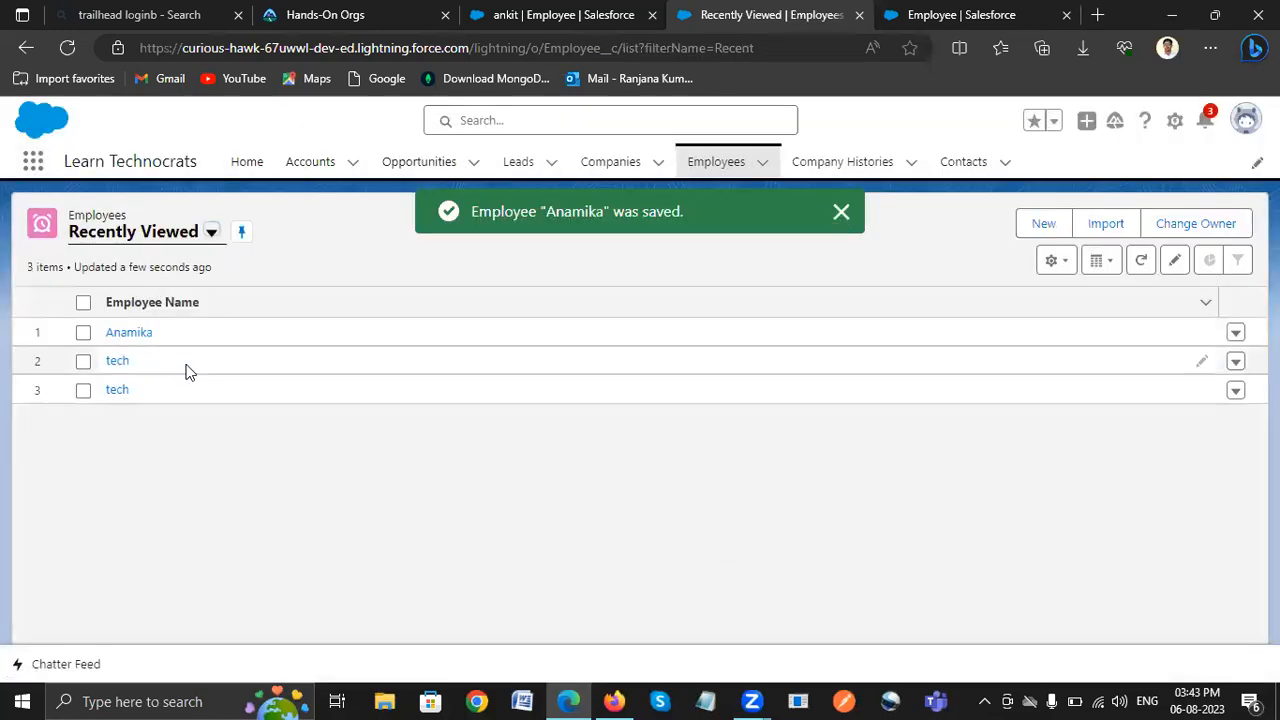
# Step: Open the edited employee record and check in its Employee History related list which field changes were logged
pyautogui.click(120, 333)
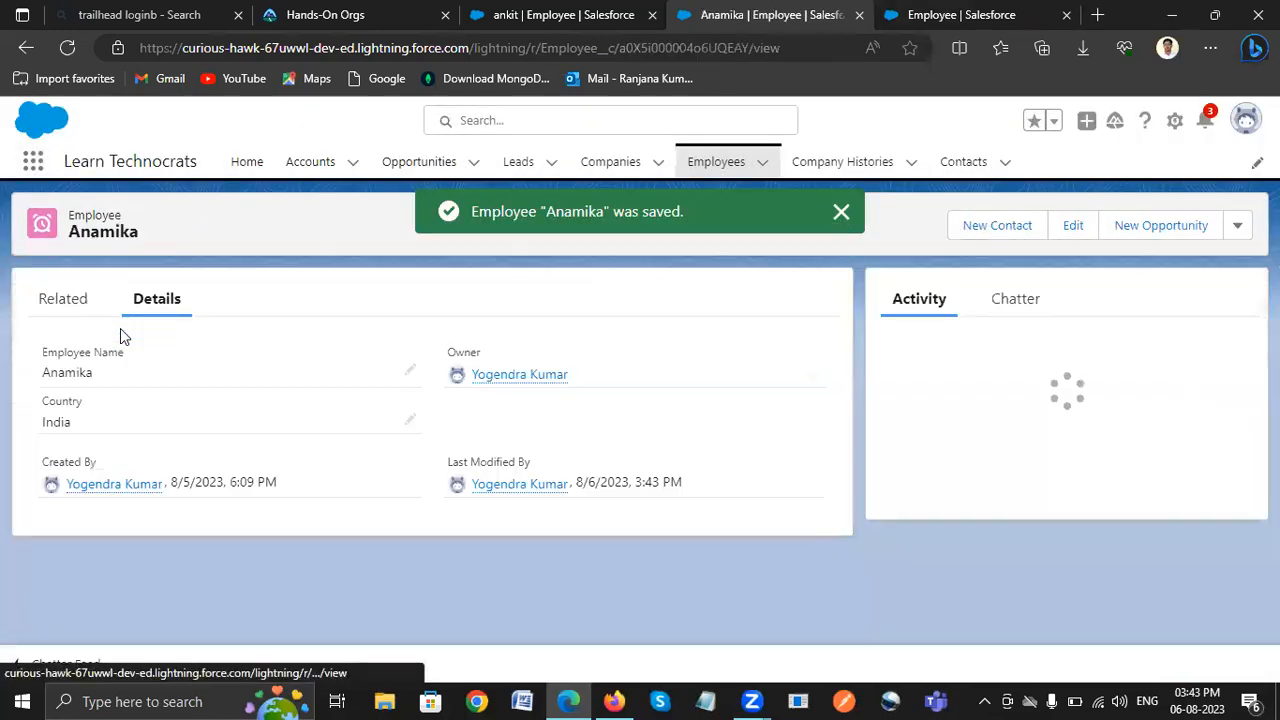
pyautogui.click(63, 303)
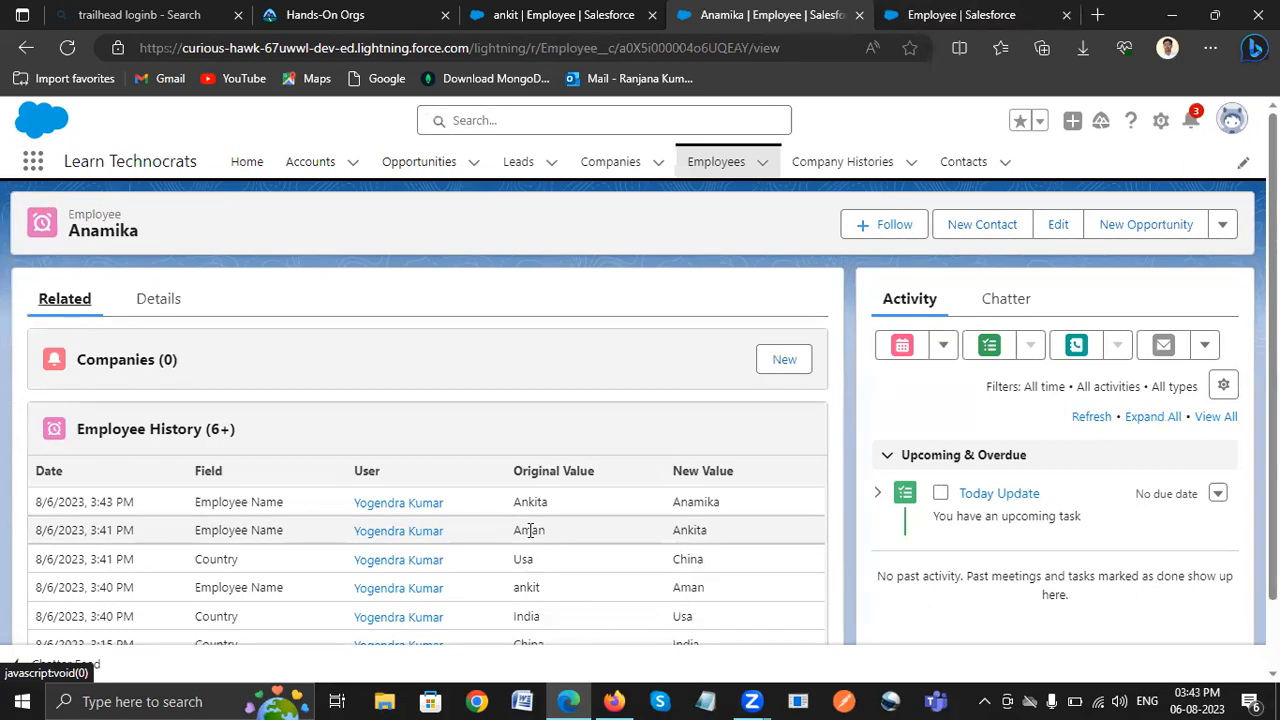
pyautogui.scroll(-2, 530, 531)
pyautogui.scroll(2, 530, 531)
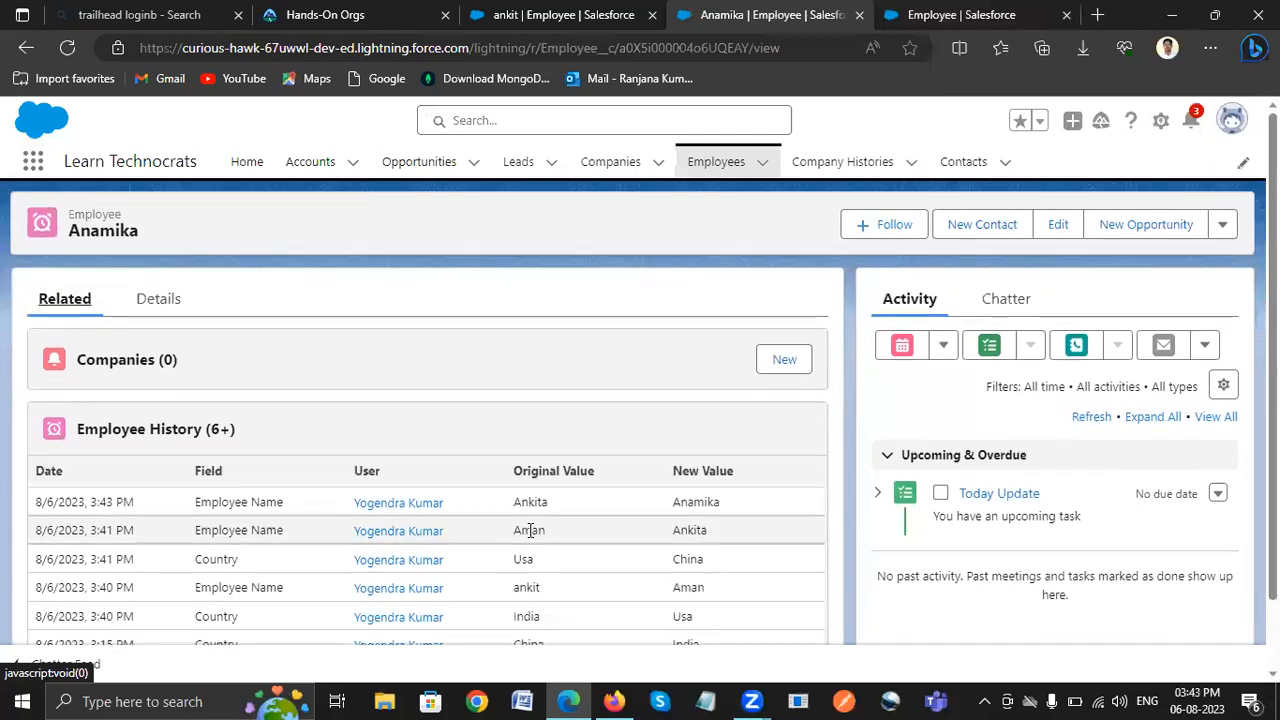